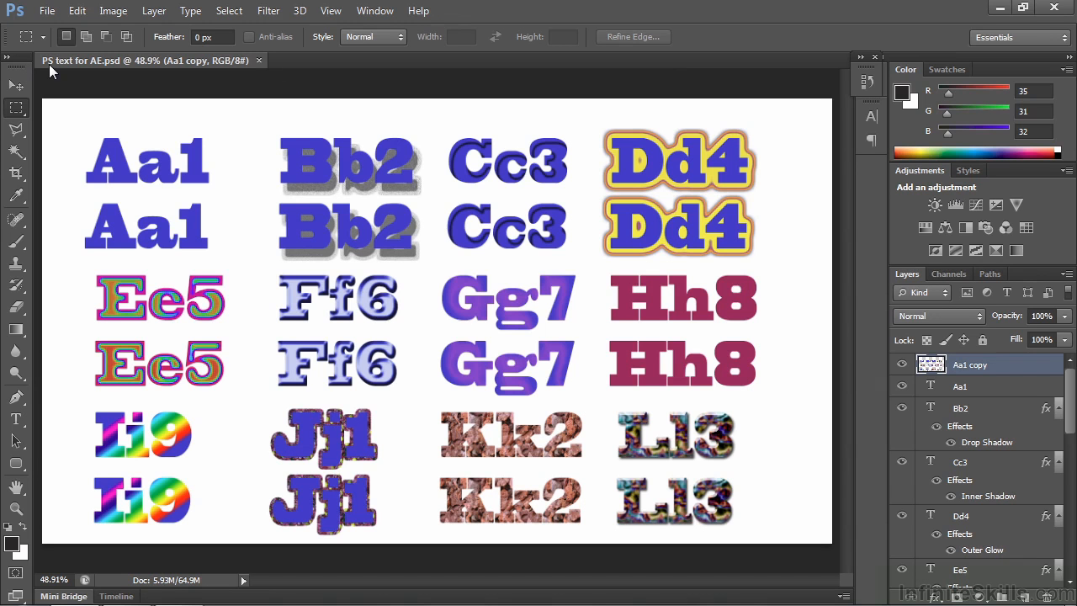
Browse to the Other assets folder from the Open dialog to locate PS text for AE.psd without opening anything
{"action": "left_click", "coordinate": [48, 11]}
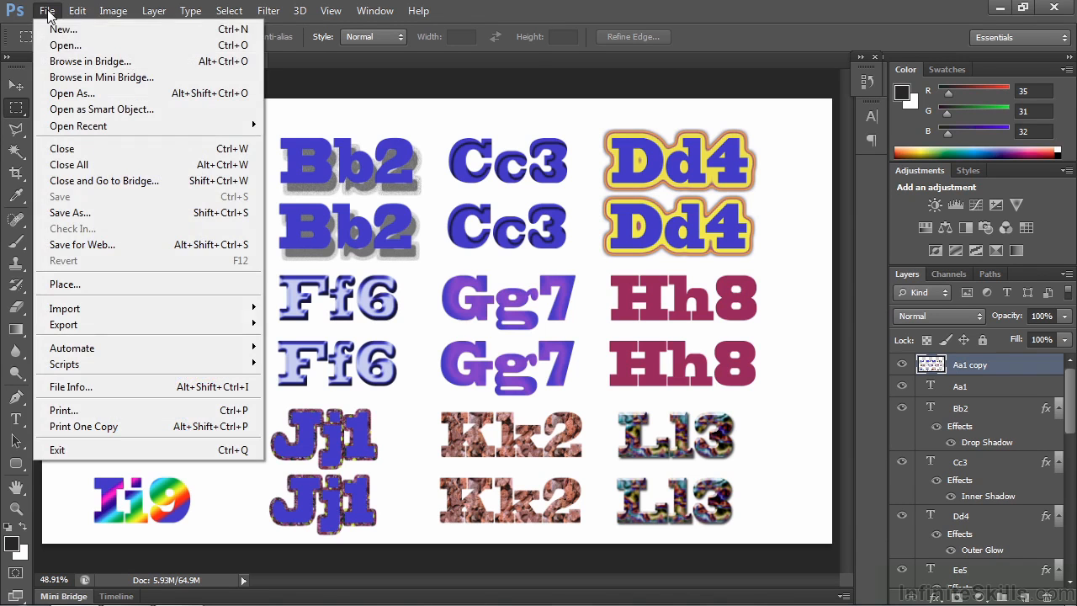
{"action": "left_click", "coordinate": [59, 45]}
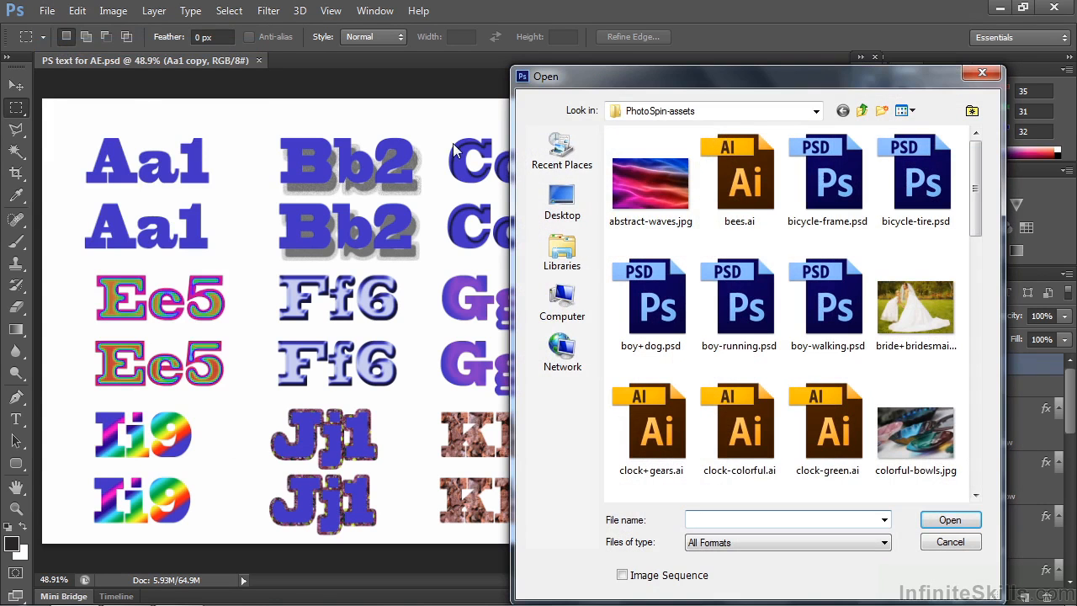
{"action": "left_click", "coordinate": [861, 111]}
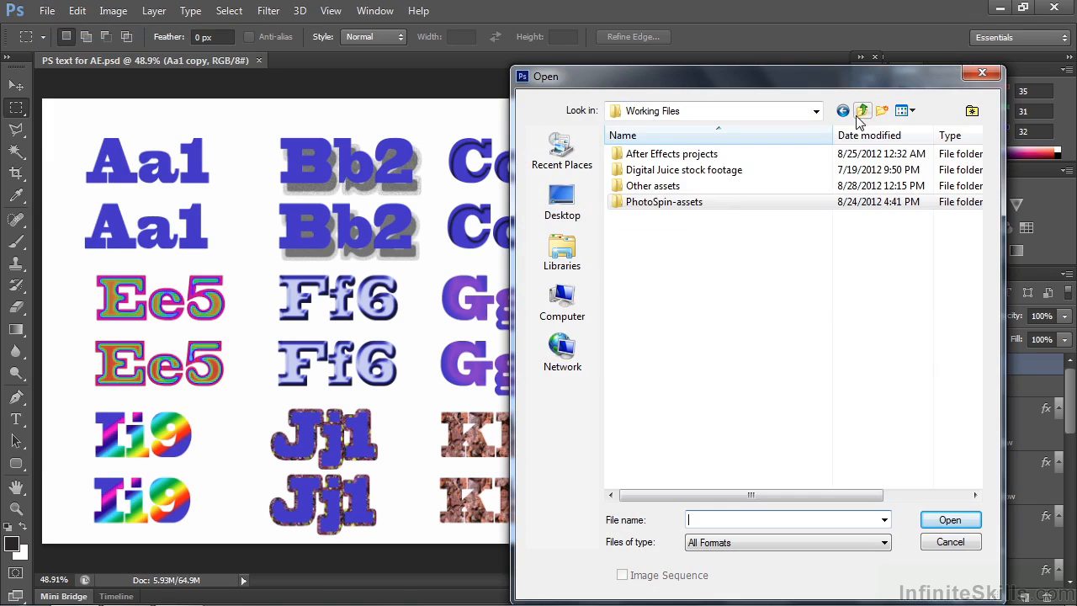
{"action": "double_click", "coordinate": [623, 186]}
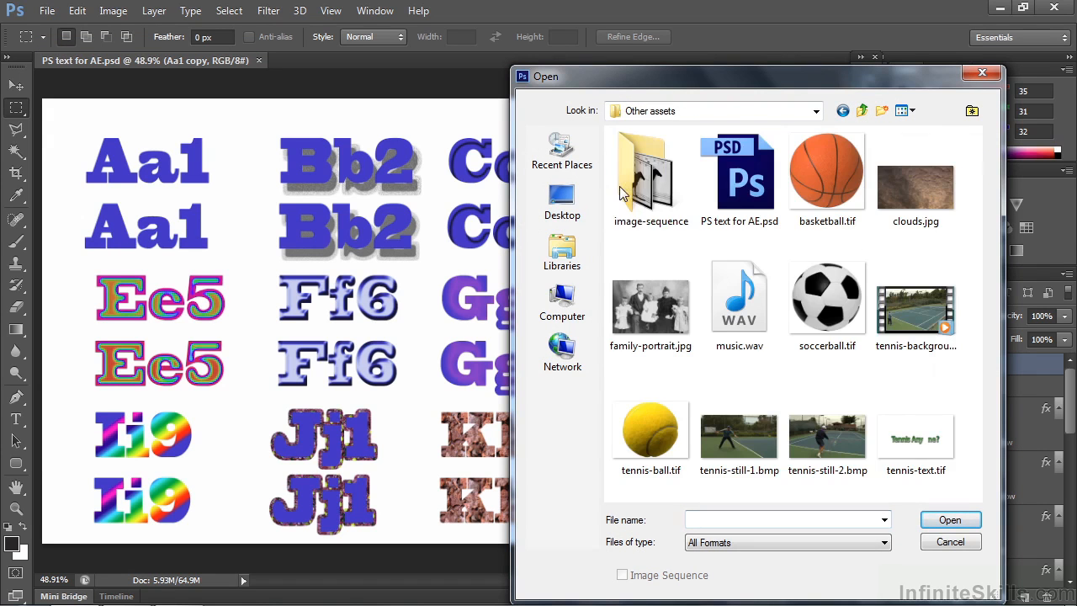
{"action": "left_click", "coordinate": [950, 544]}
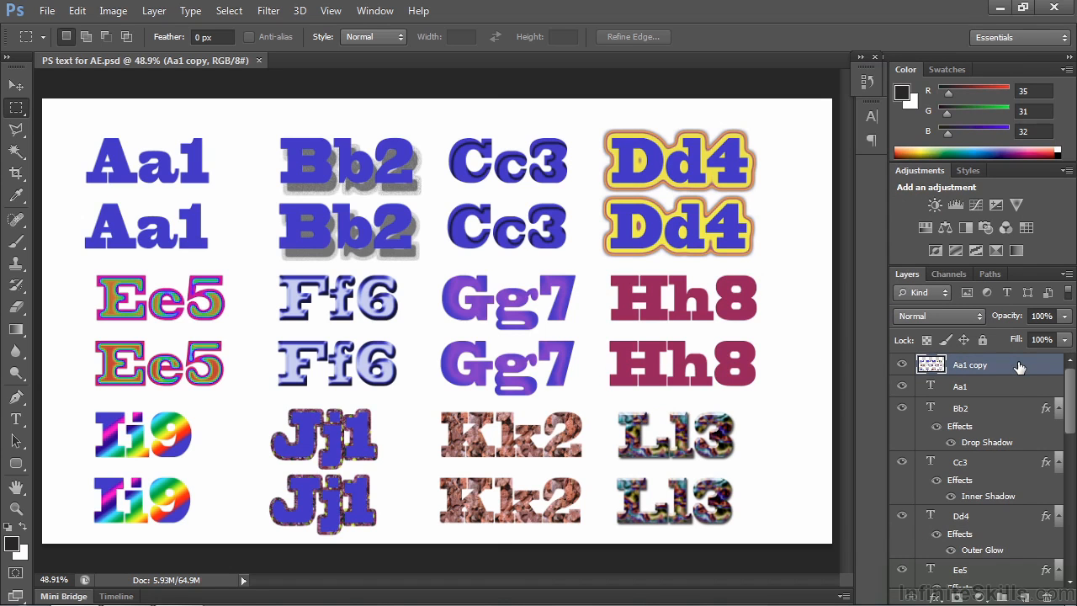
Toggle the Aa1 copy layer's visibility to compare the rasterized copies with the live text layers
{"action": "left_click", "coordinate": [902, 364]}
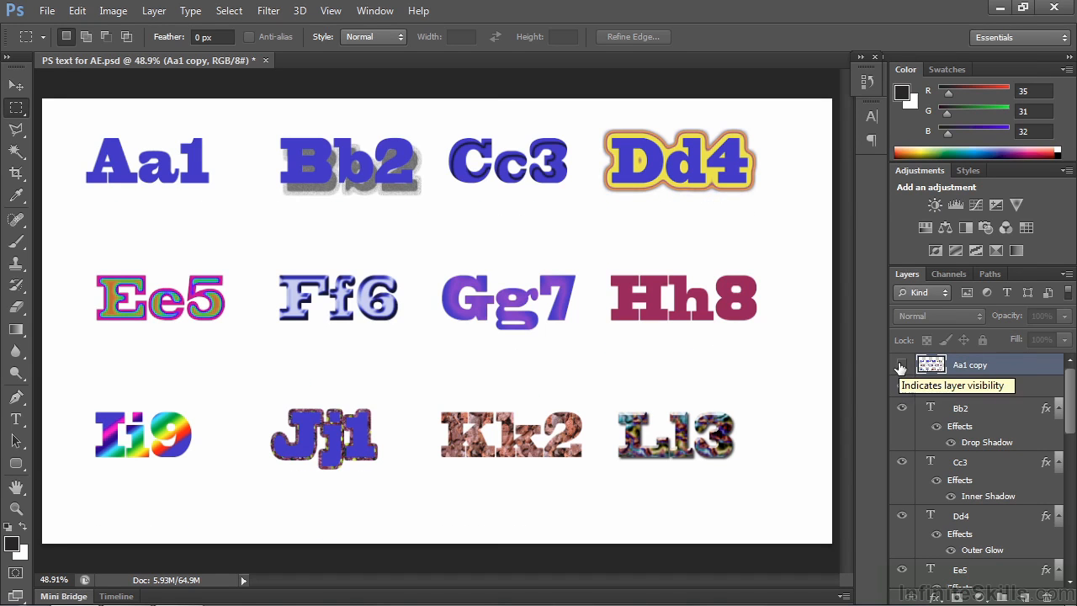
{"action": "left_click", "coordinate": [901, 365]}
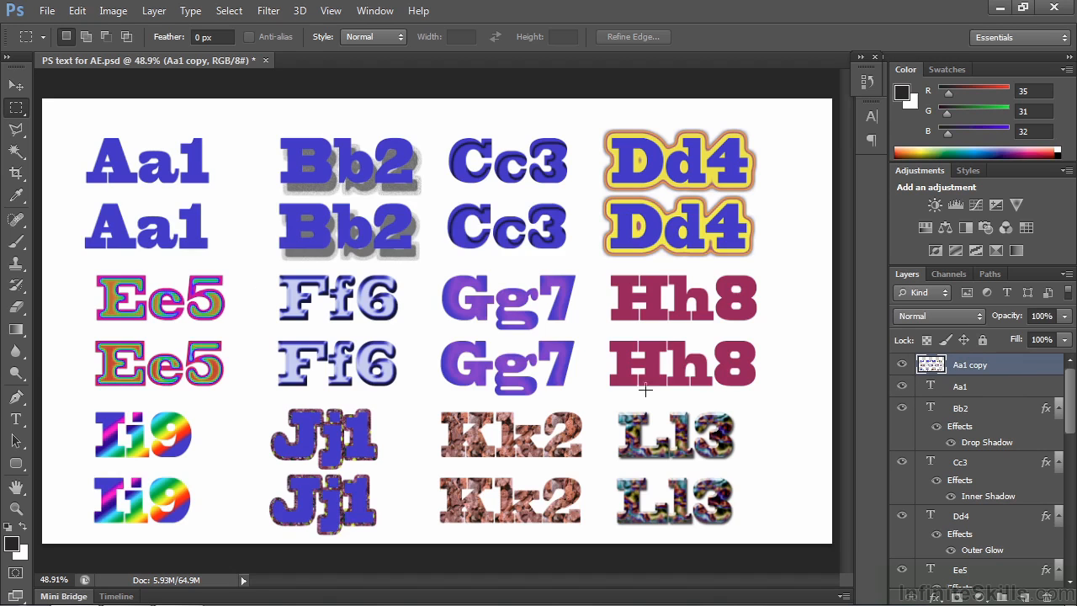
{"action": "left_click", "coordinate": [901, 364]}
{"action": "left_click", "coordinate": [901, 364]}
Inspect the Drop Shadow settings in the Bb2 text layer's layer style and close them without changes
{"action": "left_click", "coordinate": [1044, 413]}
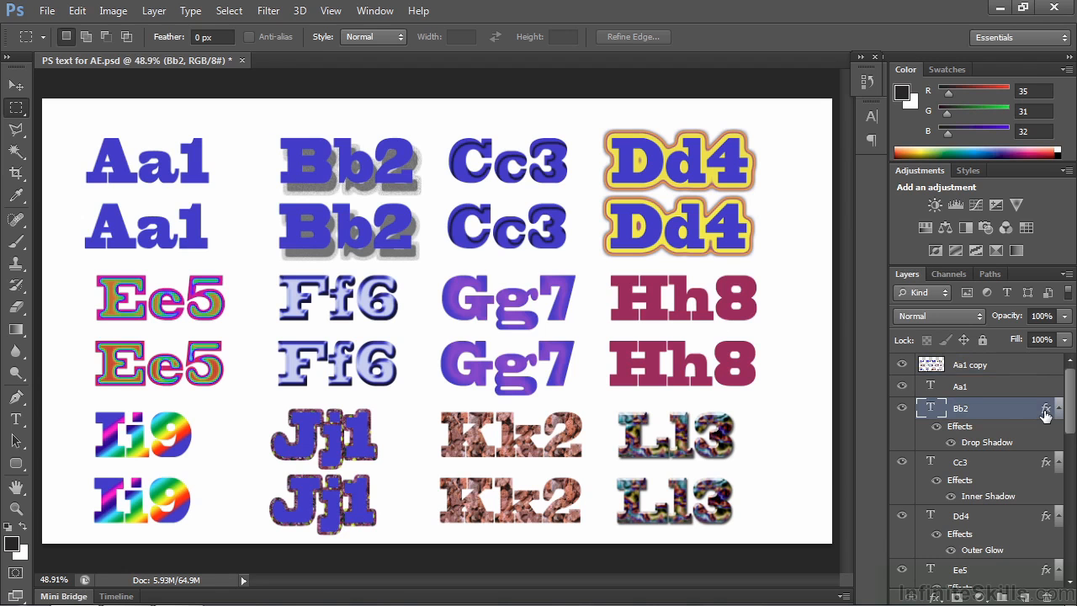
{"action": "double_click", "coordinate": [1044, 413]}
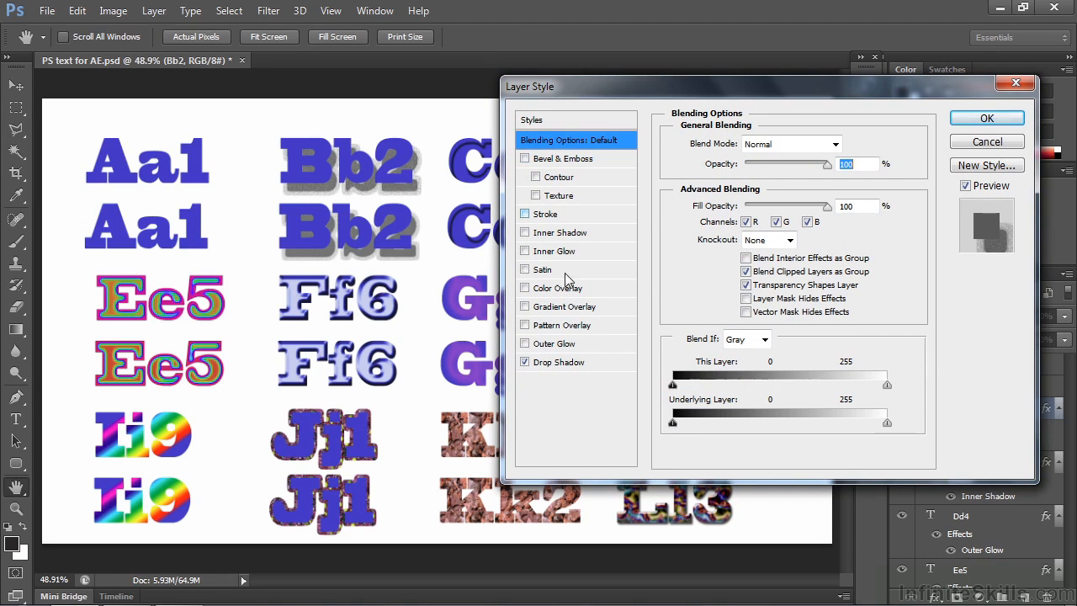
{"action": "left_click", "coordinate": [565, 361]}
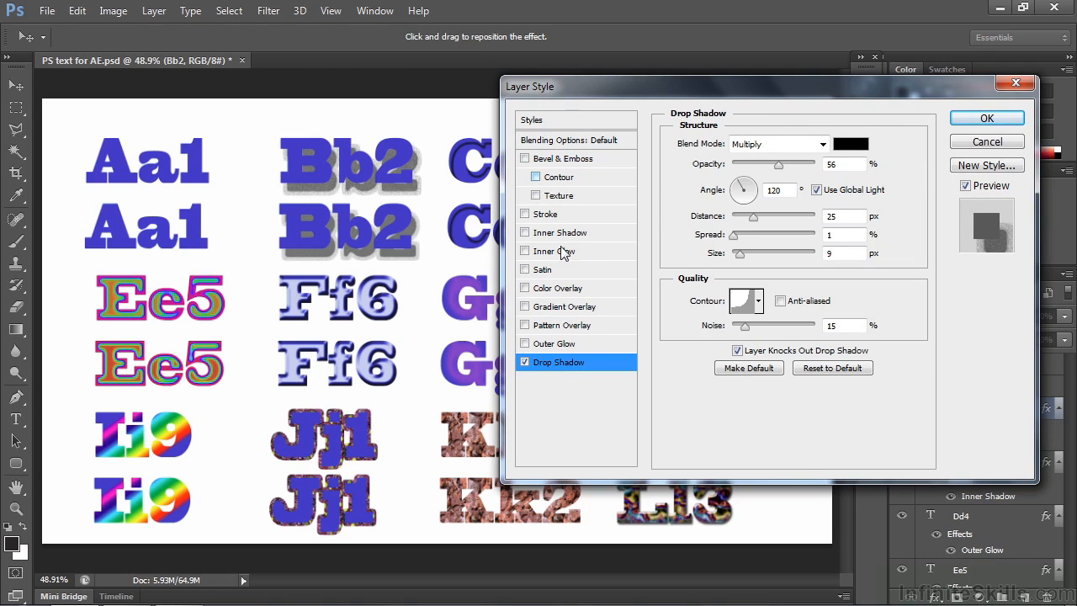
{"action": "left_click", "coordinate": [988, 141]}
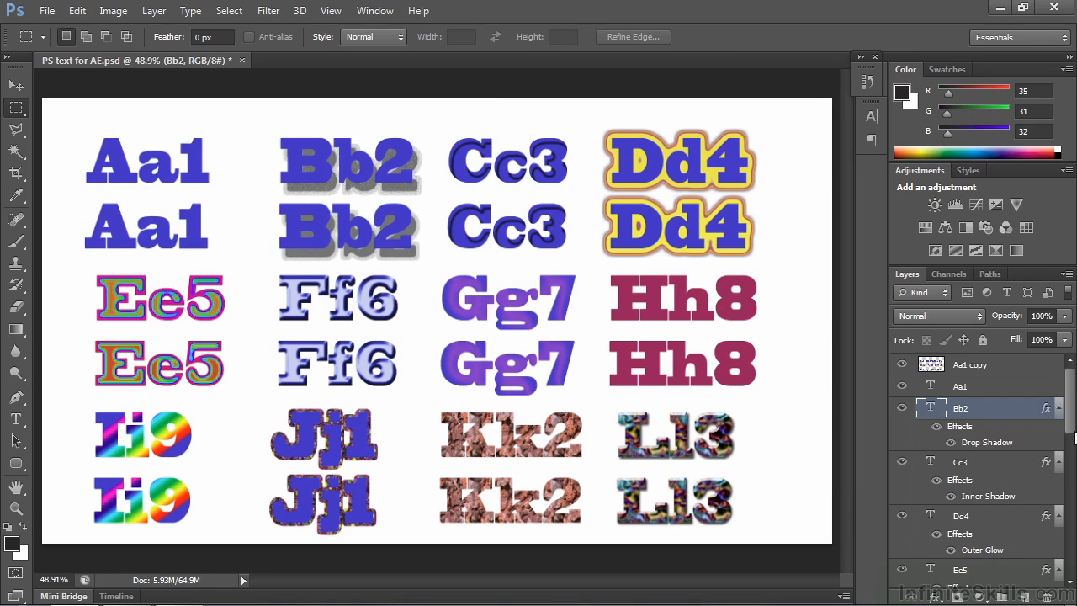
Review the effects applied to each text layer down to the Background, and display the preset Styles
{"action": "left_click_drag", "start_coordinate": [1070, 421], "coordinate": [1070, 479]}
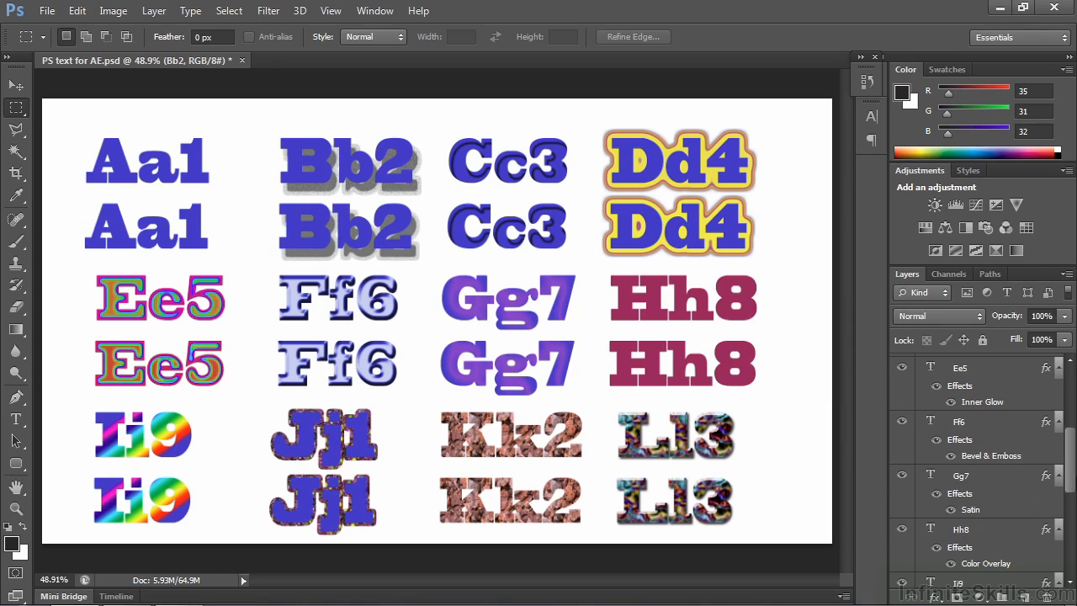
{"action": "left_click_drag", "start_coordinate": [1072, 477], "coordinate": [1073, 562]}
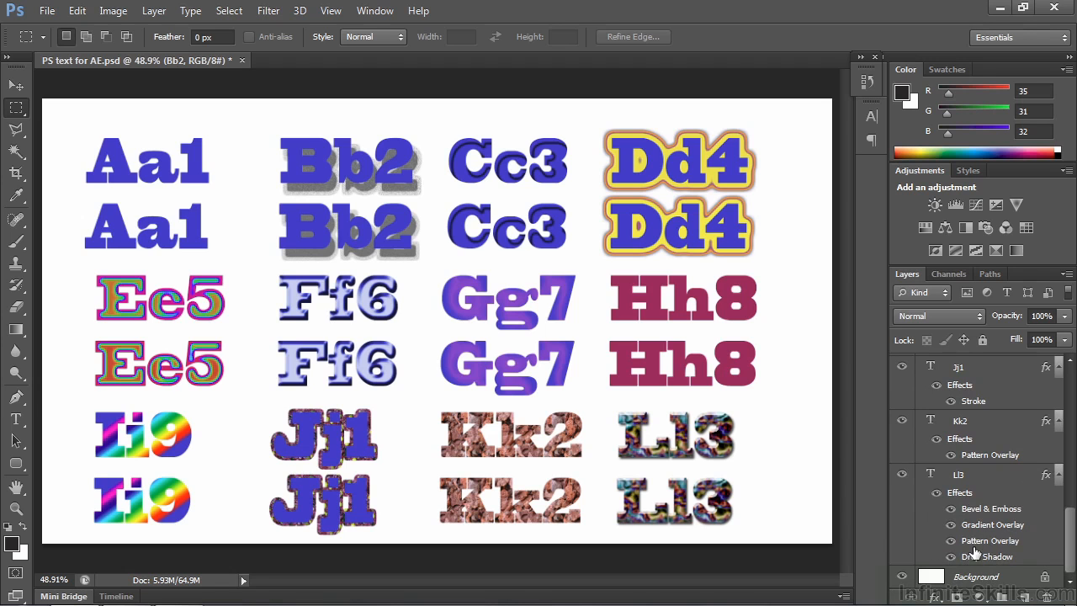
{"action": "left_click", "coordinate": [970, 171]}
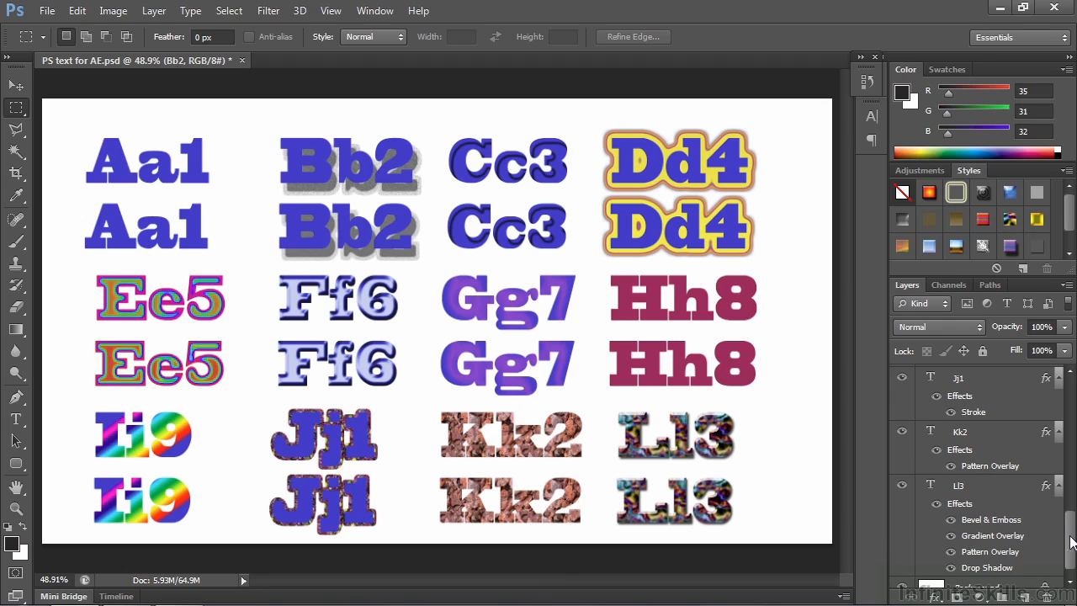
{"action": "scroll", "coordinate": [1070, 538], "scroll_direction": "down", "scroll_amount": 1}
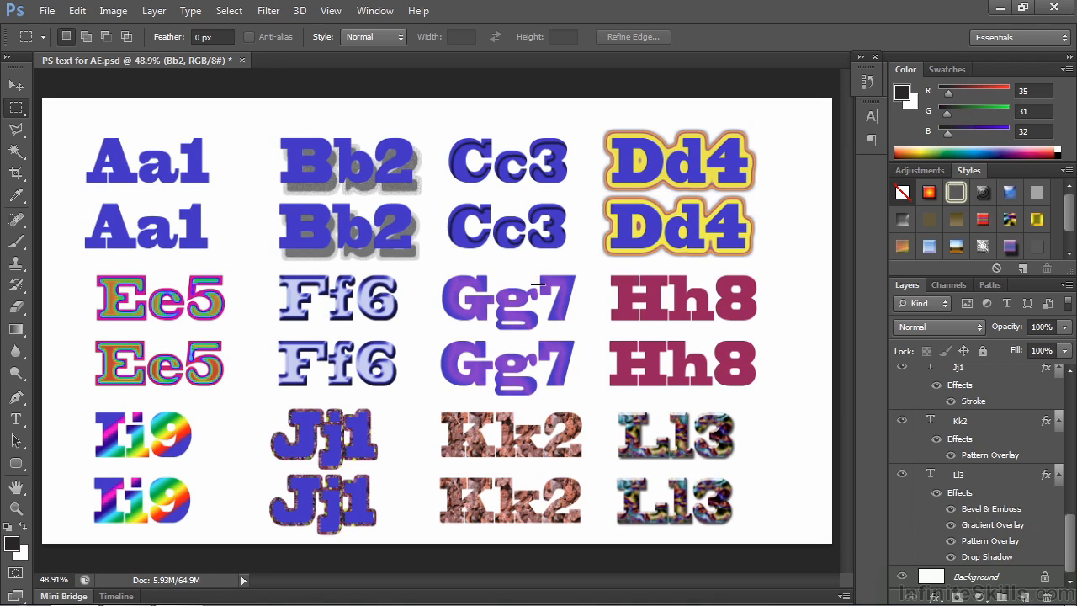
{"action": "left_click_drag", "start_coordinate": [1073, 566], "coordinate": [1071, 434]}
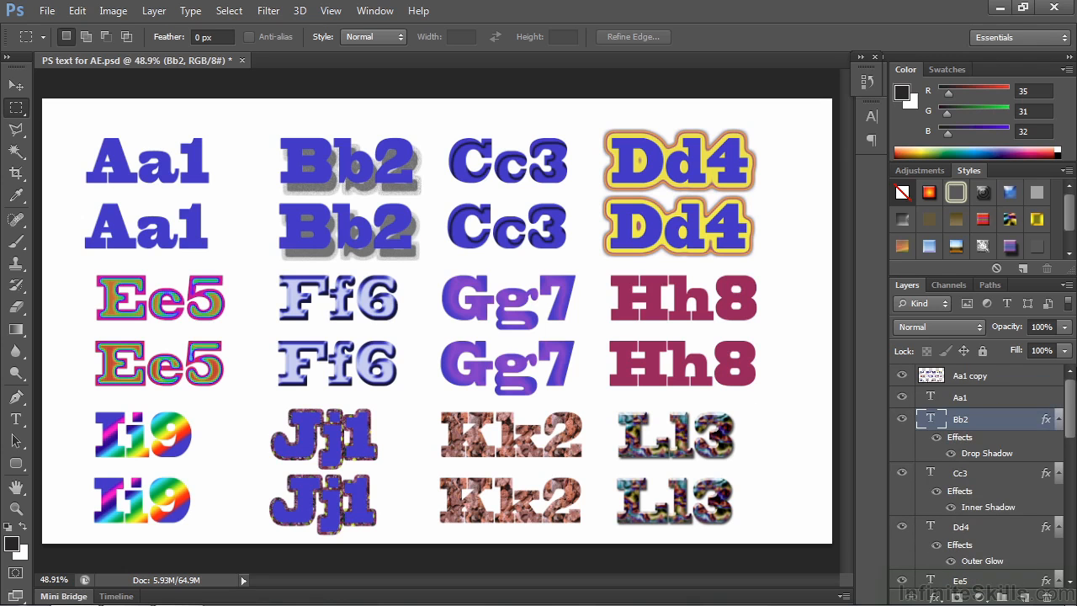
Examine the contour presets for the Bb2 layer's Drop Shadow and close the layer style without changes
{"action": "double_click", "coordinate": [1047, 428]}
{"action": "left_click", "coordinate": [565, 360]}
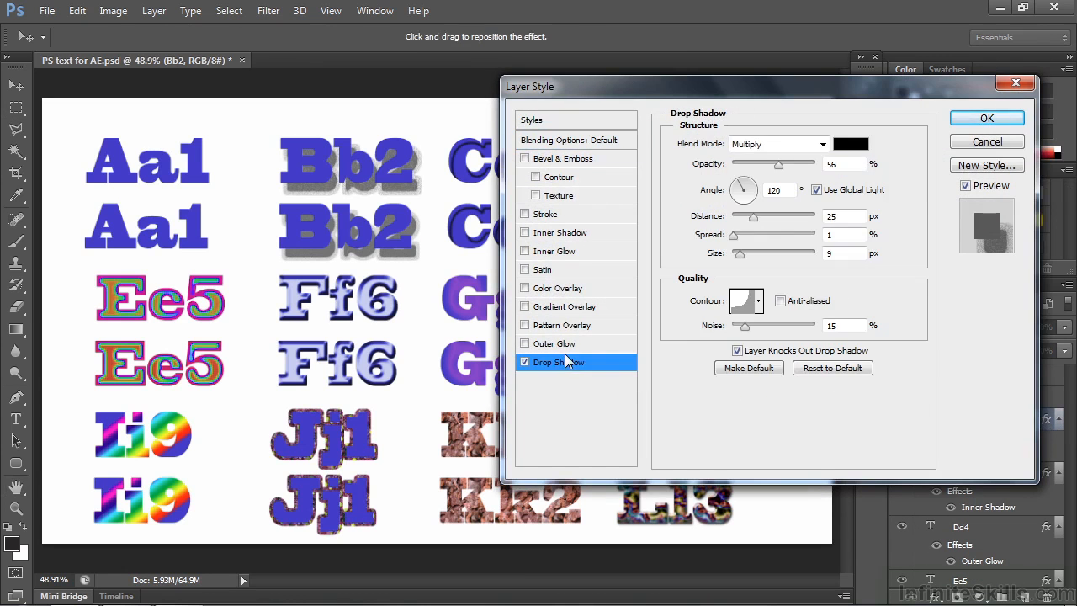
{"action": "left_click", "coordinate": [758, 300]}
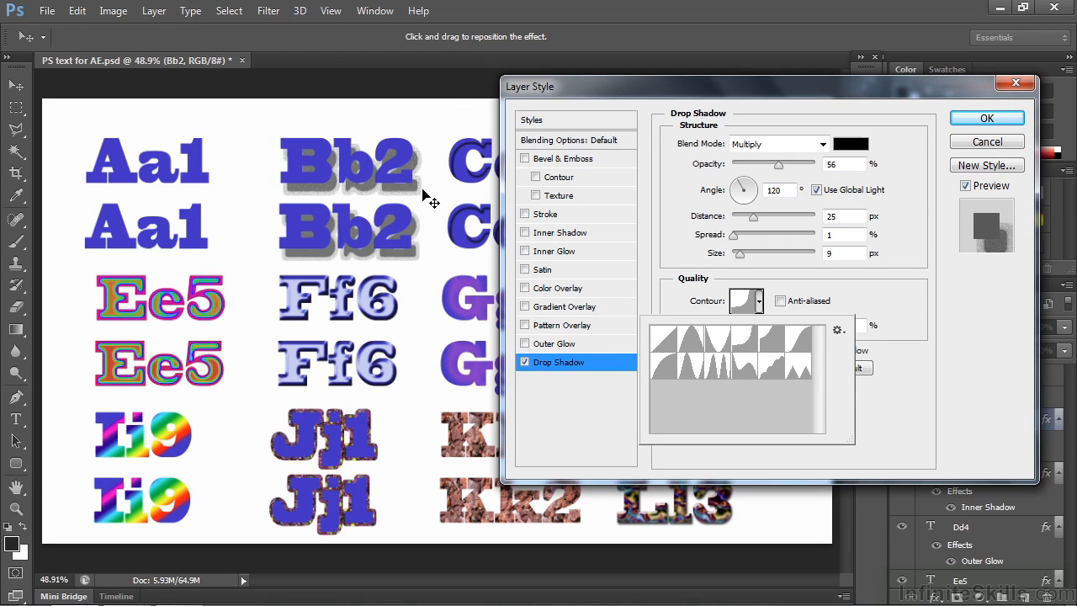
{"action": "left_click", "coordinate": [993, 143]}
{"action": "left_click", "coordinate": [993, 143]}
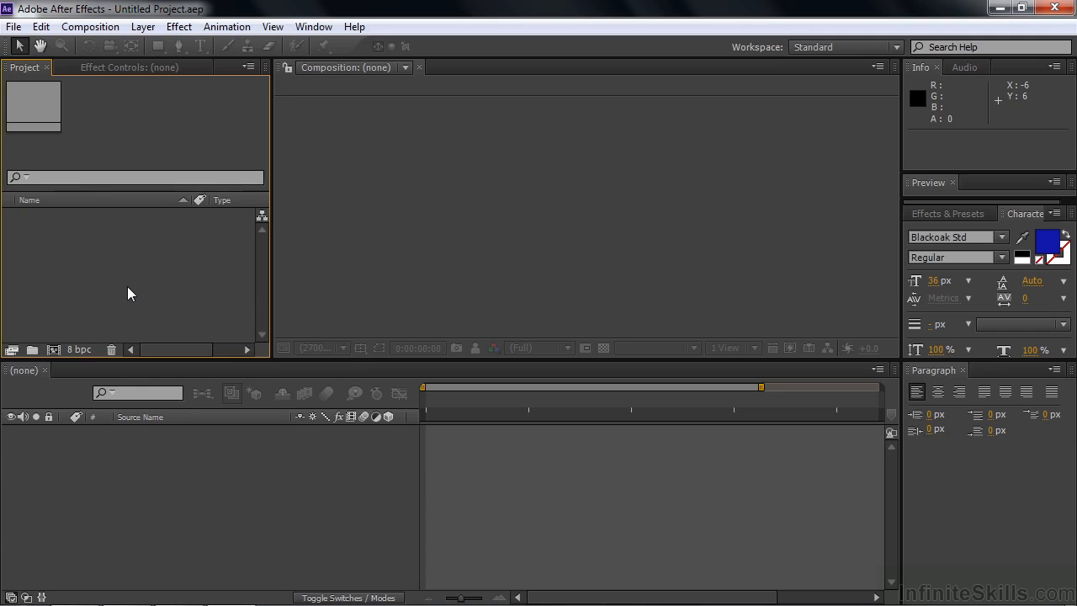
In After Effects, import PS text for AE.psd as Composition - Retain Layer Sizes with Editable Layer Styles
{"action": "double_click", "coordinate": [62, 278]}
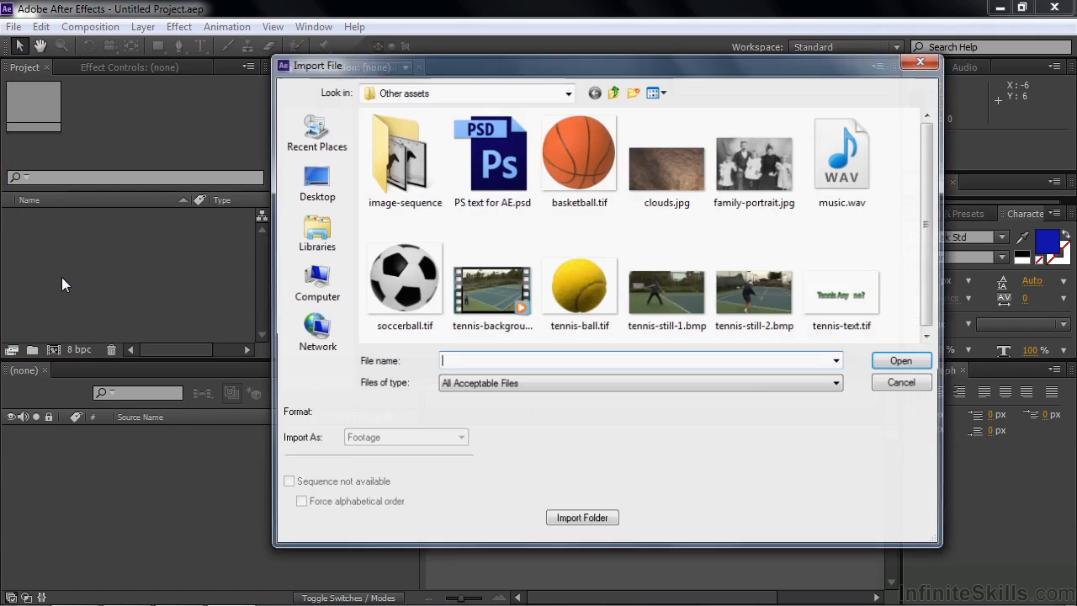
{"action": "double_click", "coordinate": [510, 155]}
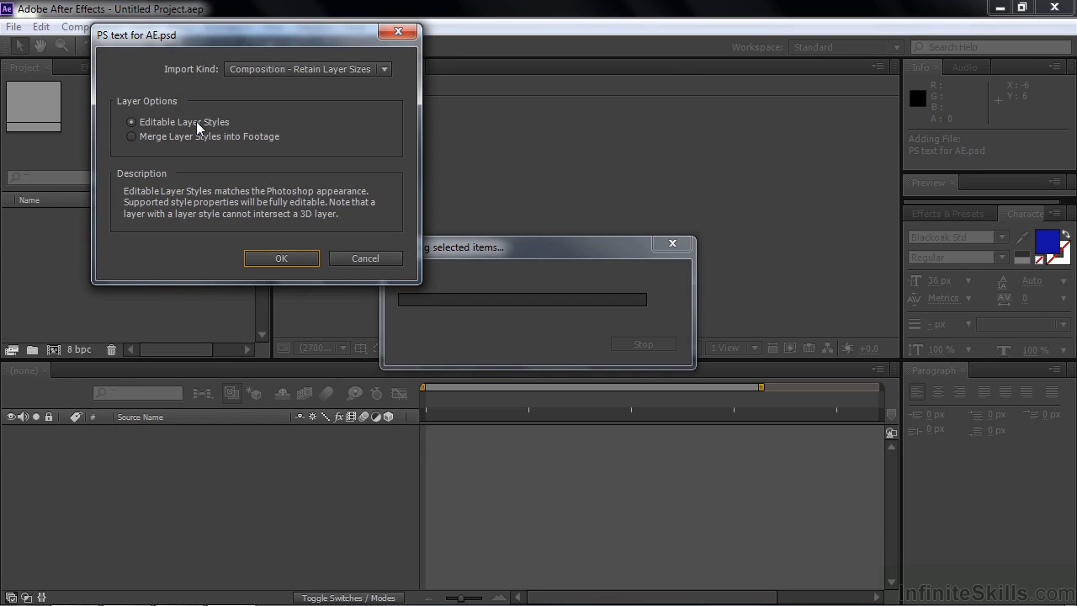
{"action": "left_click", "coordinate": [285, 261]}
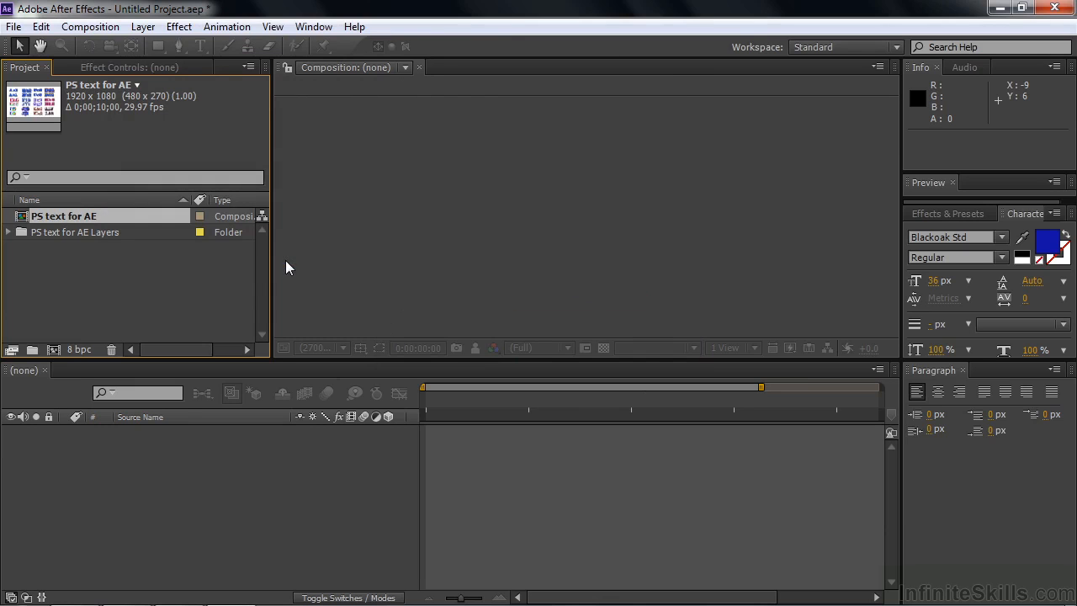
Open the imported PS text for AE composition
{"action": "left_click", "coordinate": [9, 233]}
{"action": "left_click", "coordinate": [10, 217]}
{"action": "double_click", "coordinate": [23, 217]}
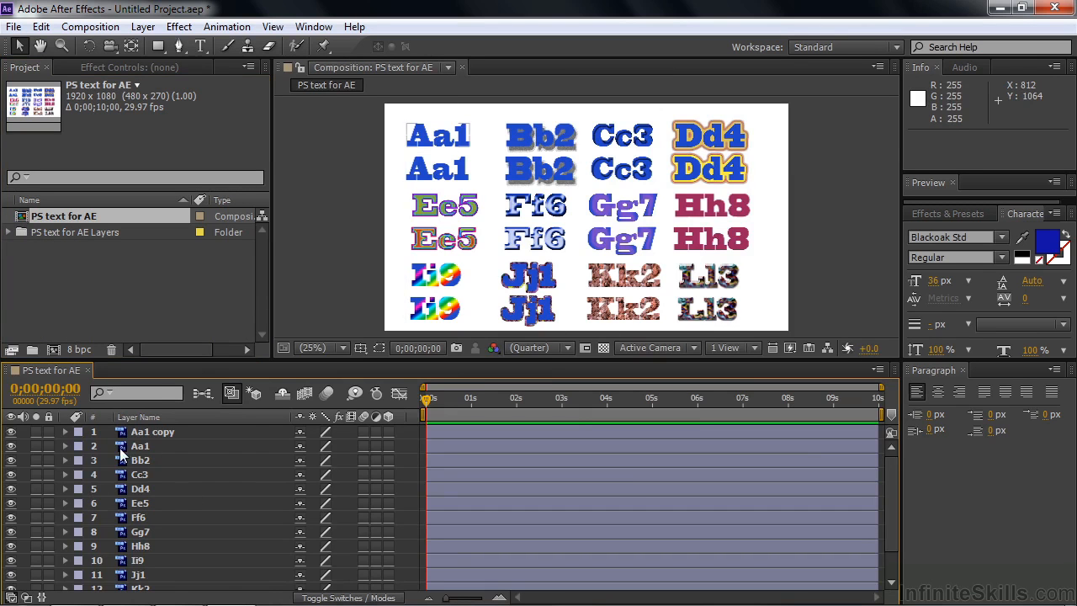
Toggle the Aa1 copy layer's visibility and compare each styled text with its rasterized copy at 100% magnification
{"action": "left_click", "coordinate": [11, 433]}
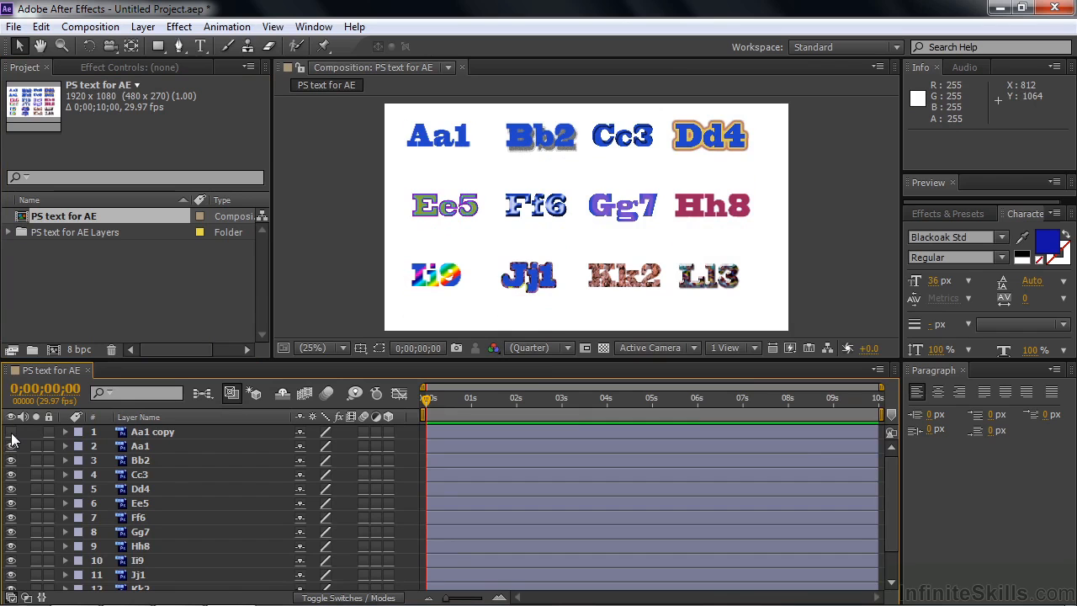
{"action": "left_click", "coordinate": [11, 432]}
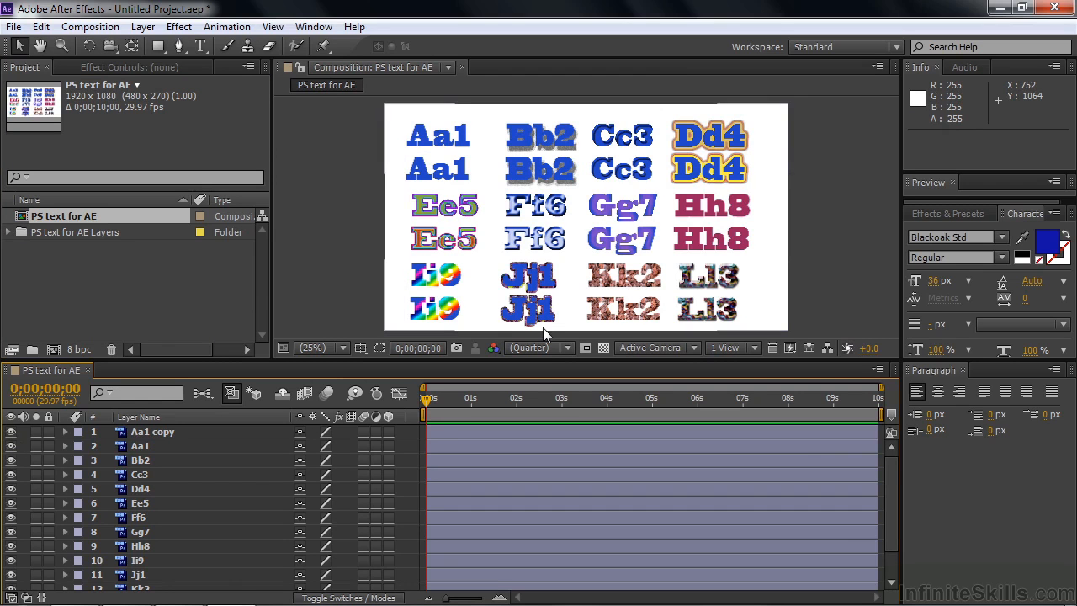
{"action": "left_click", "coordinate": [343, 349]}
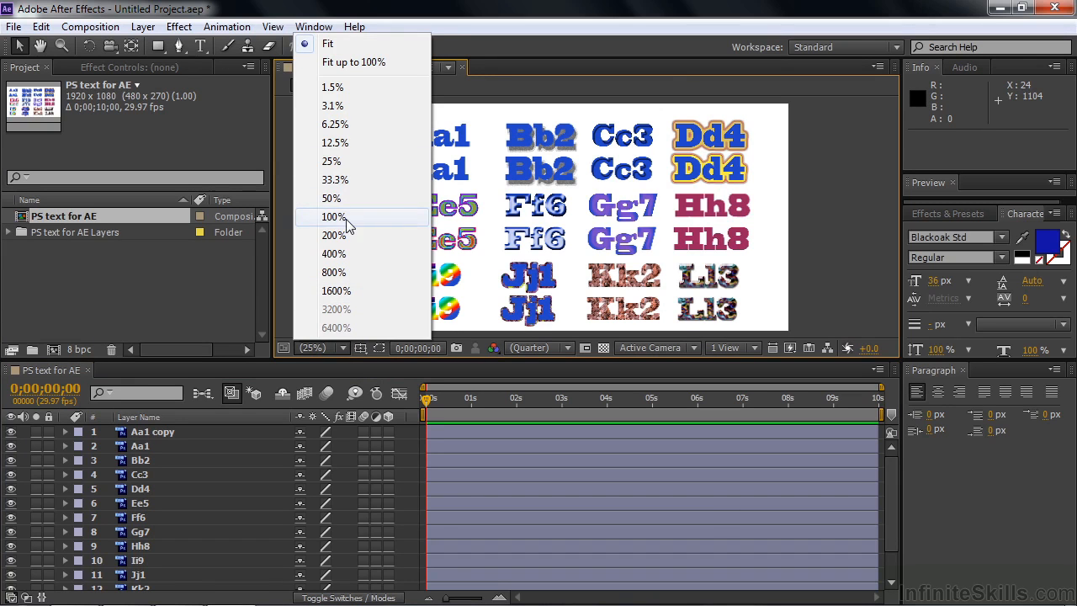
{"action": "left_click", "coordinate": [346, 348]}
{"action": "key", "text": "slash"}
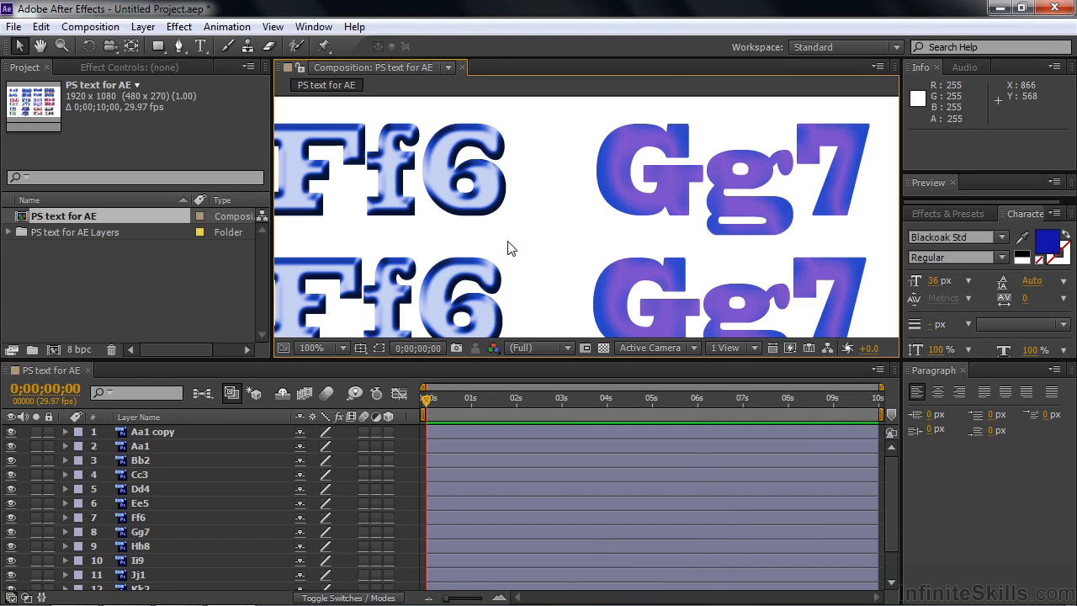
{"action": "key", "text": "h"}
{"action": "left_click_drag", "start_coordinate": [499, 244], "coordinate": [653, 204]}
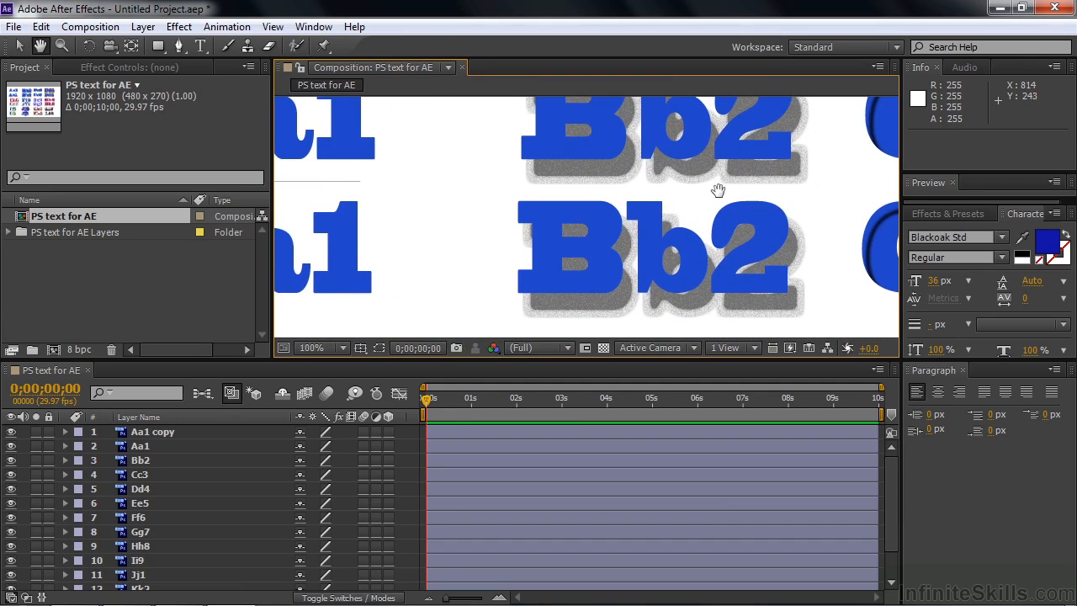
{"action": "left_click_drag", "start_coordinate": [760, 229], "coordinate": [584, 250]}
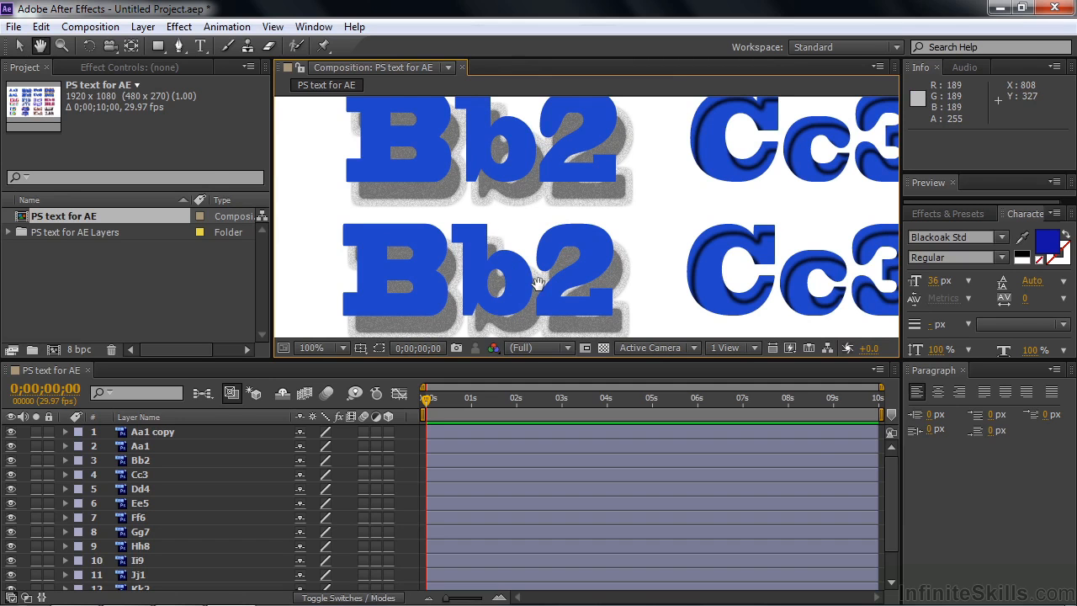
{"action": "scroll", "coordinate": [504, 269], "scroll_direction": "right", "scroll_amount": 10}
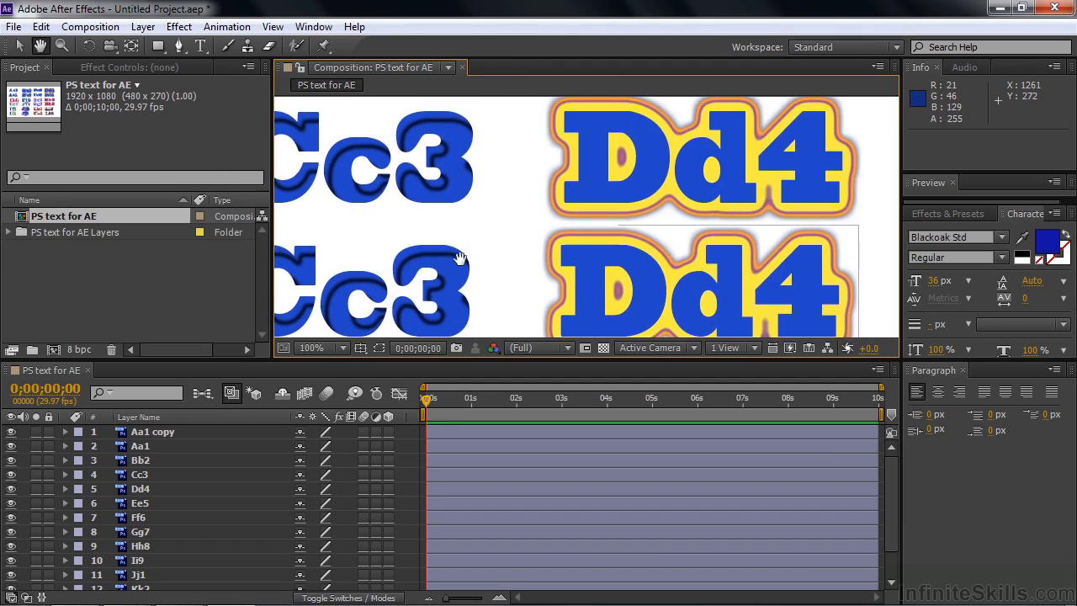
{"action": "scroll", "coordinate": [460, 258], "scroll_direction": "down", "scroll_amount": 10}
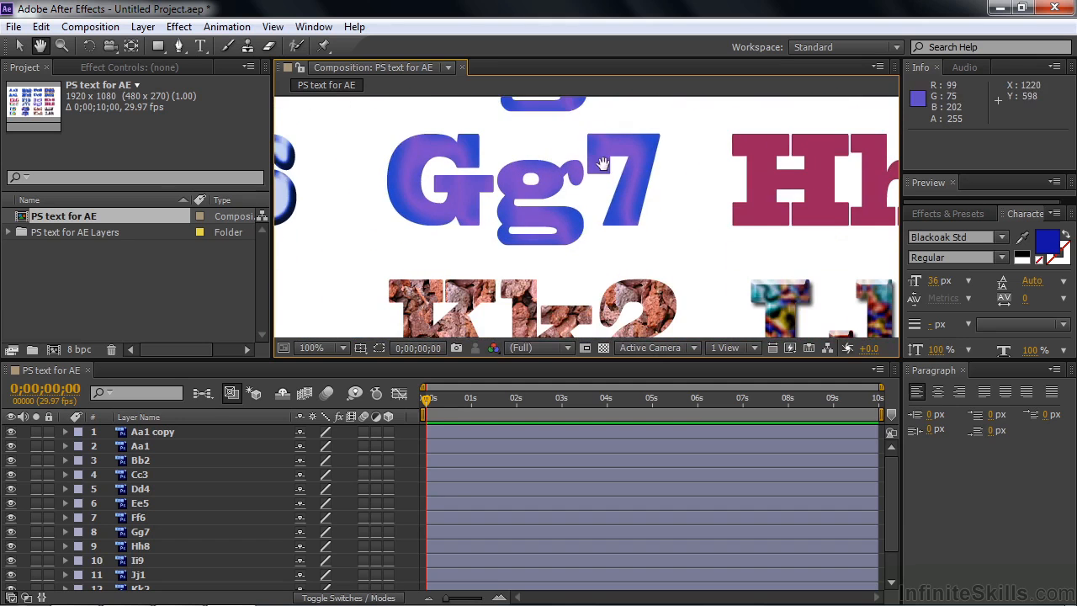
{"action": "scroll", "coordinate": [595, 131], "scroll_direction": "down", "scroll_amount": 9}
{"action": "left_click_drag", "start_coordinate": [676, 168], "coordinate": [598, 168]}
{"action": "key", "text": "v"}
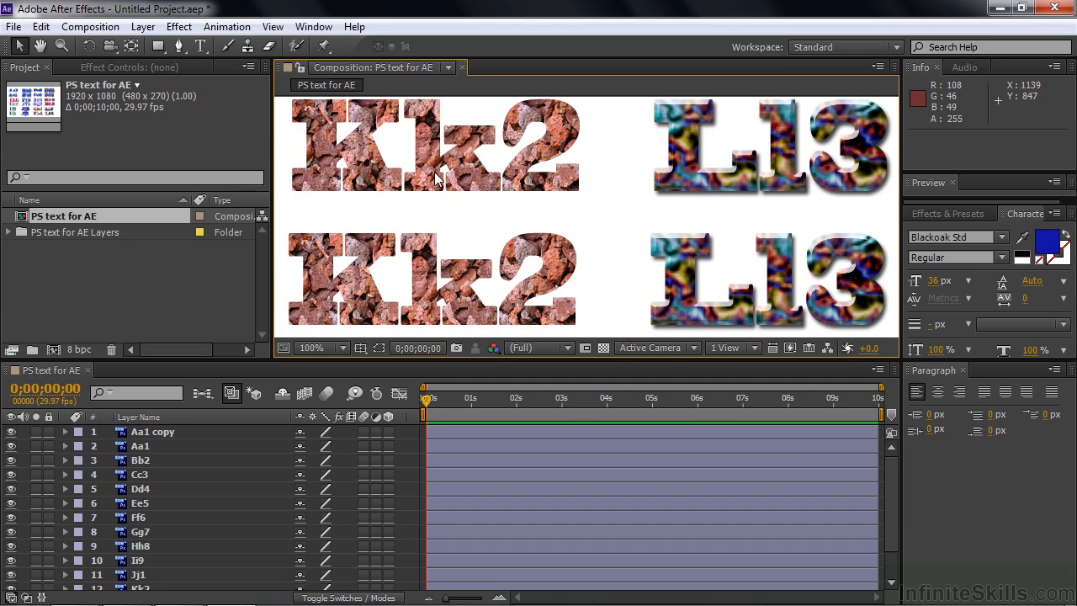
Expand the Kk2 layer and its Layer Styles to examine the Pattern Overlay entry
{"action": "scroll", "coordinate": [893, 541], "scroll_direction": "down", "scroll_amount": 2}
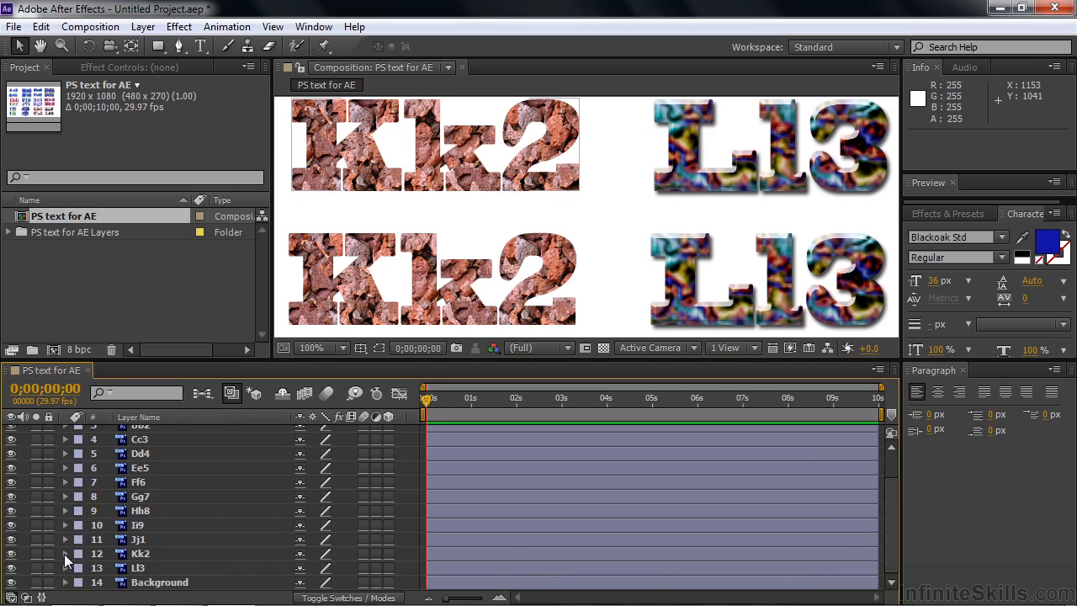
{"action": "left_click", "coordinate": [65, 553]}
{"action": "left_click", "coordinate": [80, 582]}
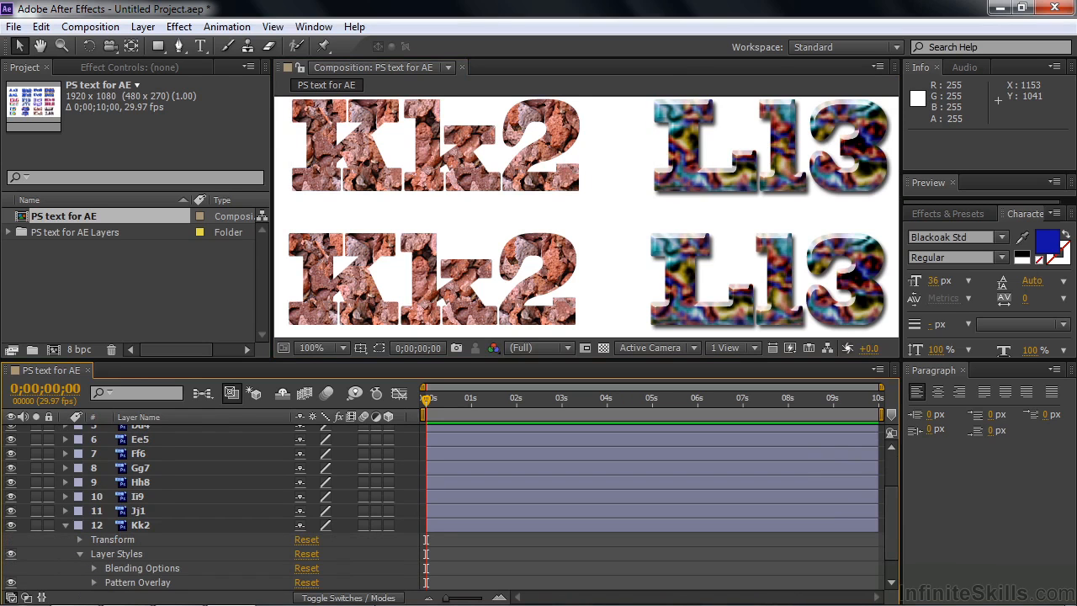
{"action": "scroll", "coordinate": [890, 537], "scroll_direction": "down", "scroll_amount": 2}
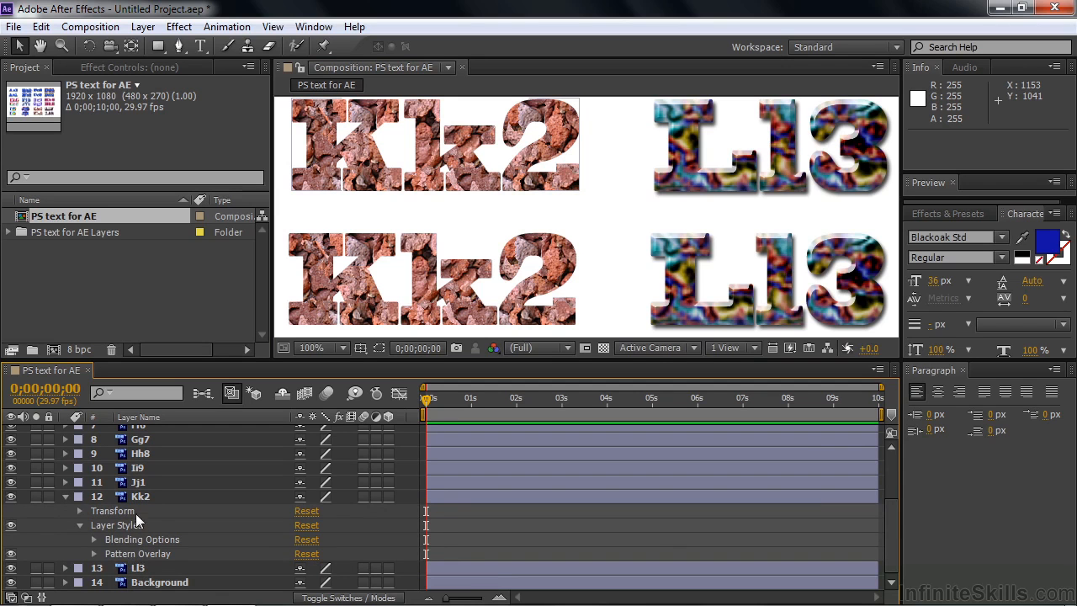
Examine the layer styles that can be added to the Jj1 layer
{"action": "left_click", "coordinate": [130, 482]}
{"action": "right_click", "coordinate": [129, 481]}
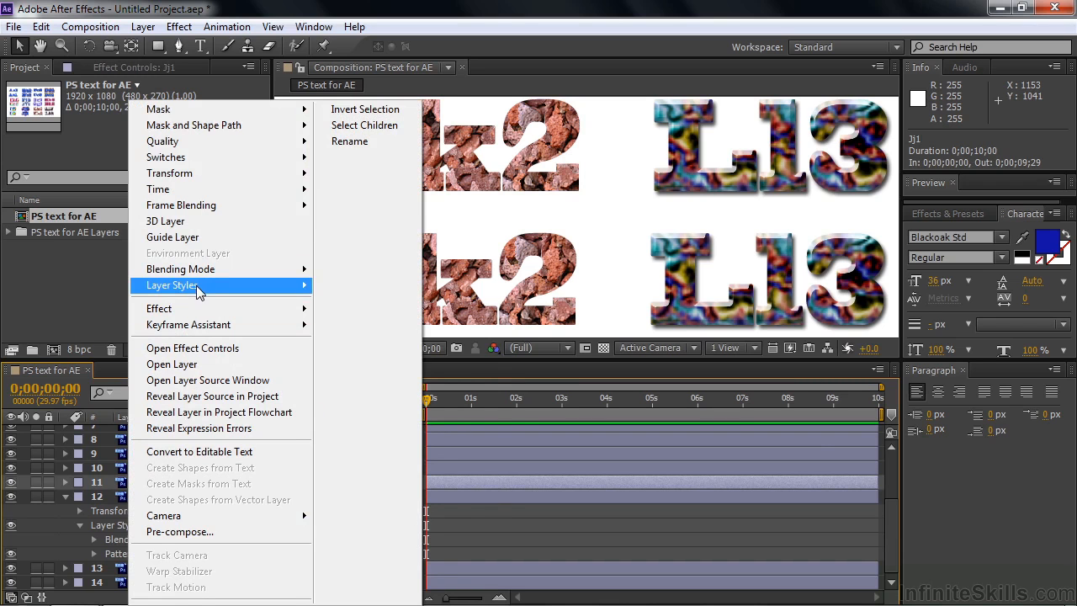
{"action": "mouse_move", "coordinate": [204, 291]}
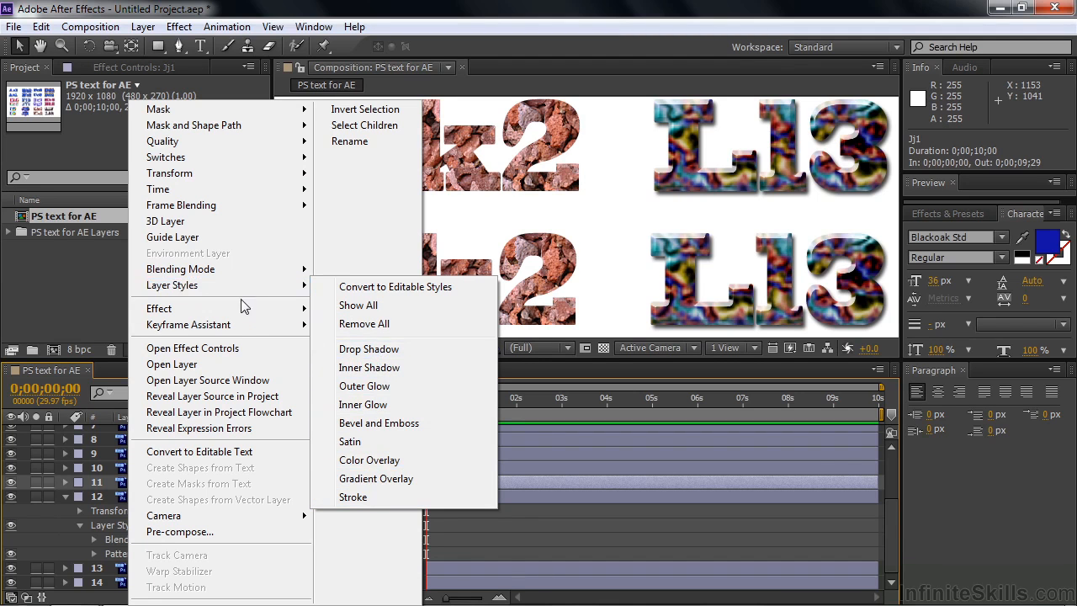
{"action": "left_click", "coordinate": [61, 291]}
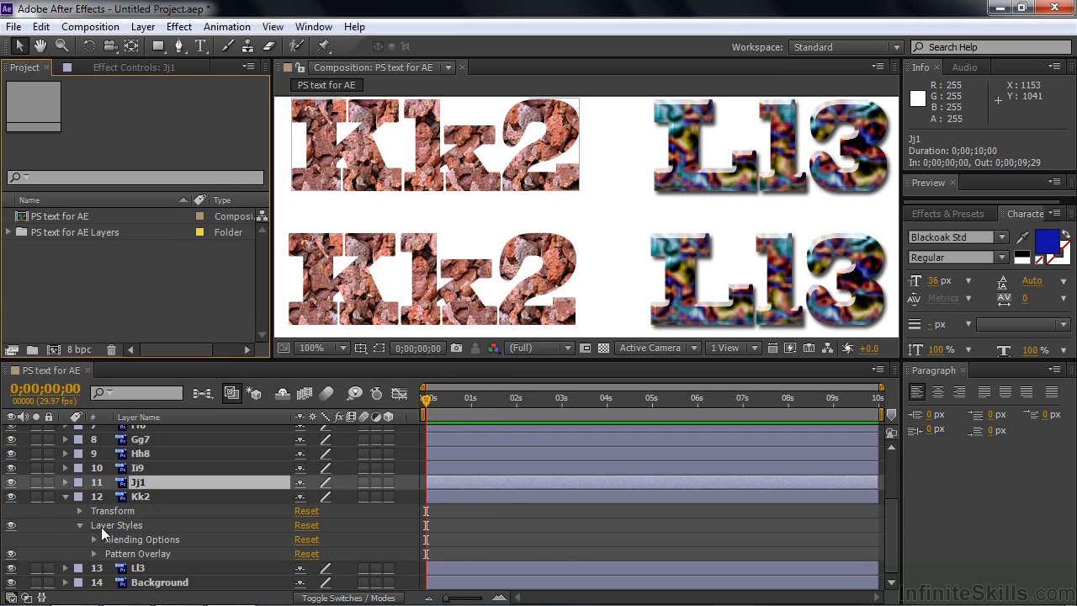
Expand the Pattern Overlay of layer Kk2 and set its offset to -9.0, 0.0 and its scale to 50%
{"action": "left_click", "coordinate": [65, 497]}
{"action": "left_click", "coordinate": [68, 552]}
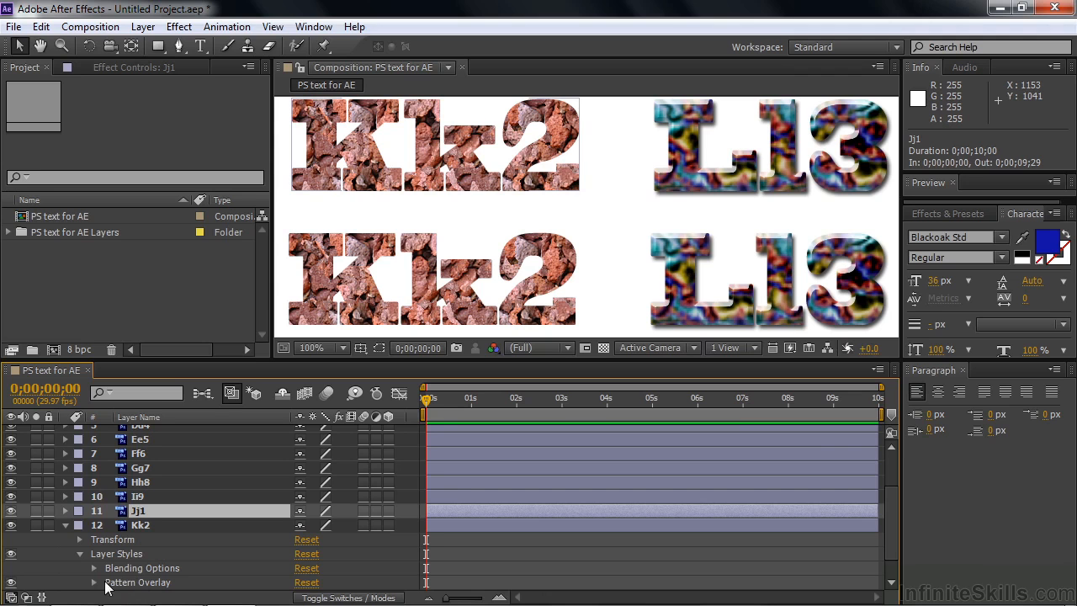
{"action": "left_click", "coordinate": [94, 583]}
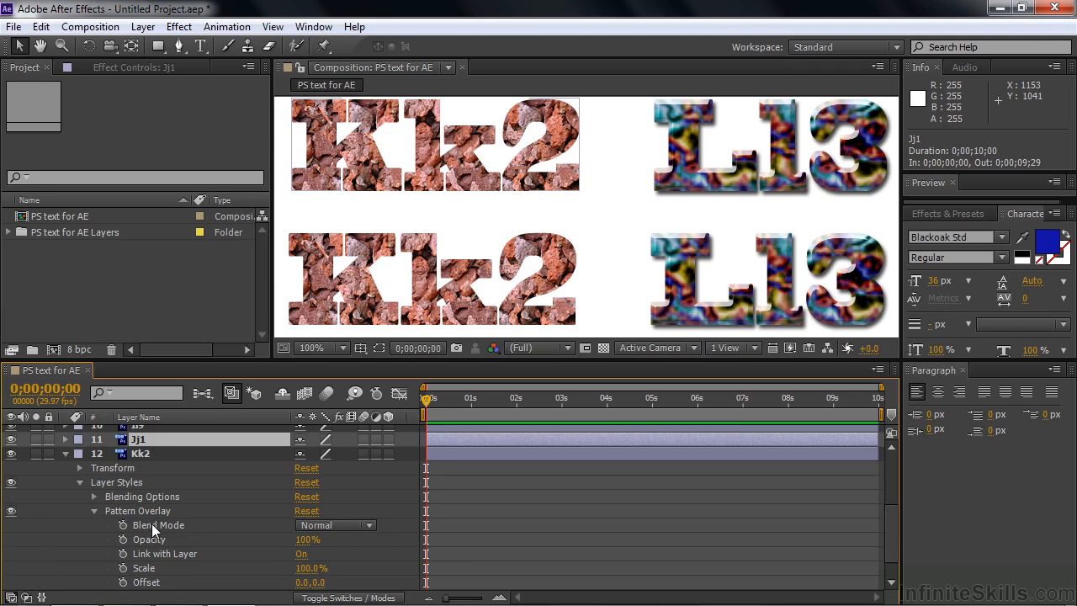
{"action": "left_click_drag", "start_coordinate": [299, 583], "coordinate": [275, 588]}
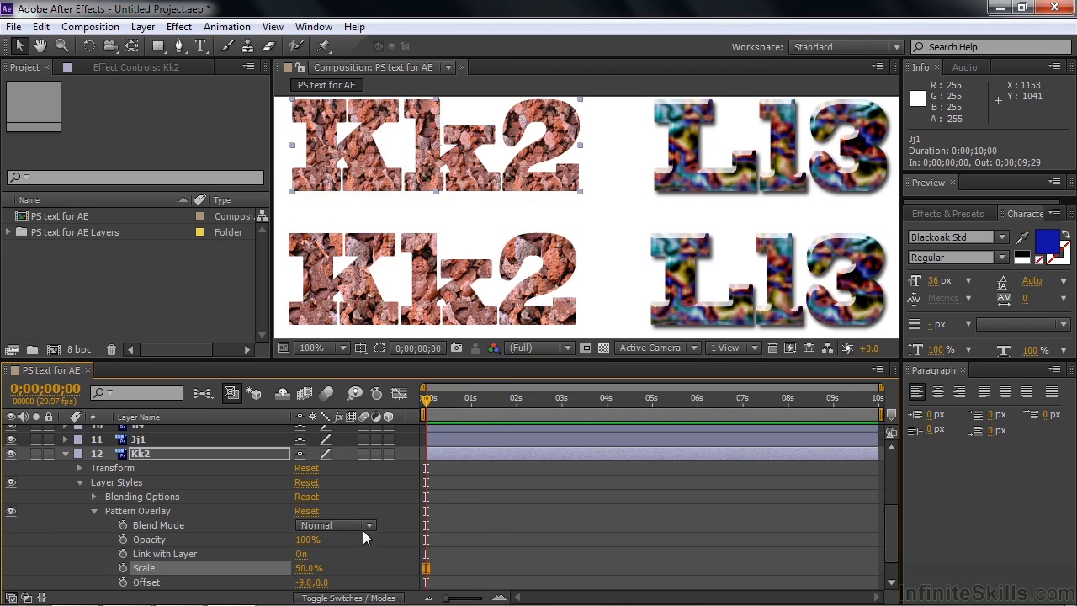
Try the Color and Color Burn blend modes on Kk2's Pattern Overlay, restore Normal, and collapse the layer
{"action": "left_click", "coordinate": [371, 529]}
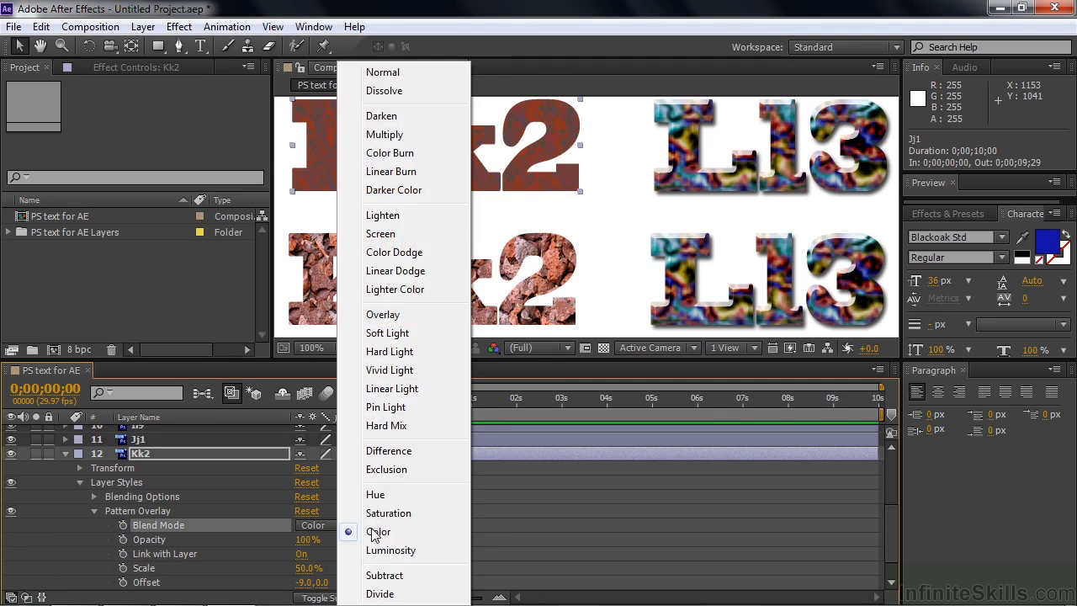
{"action": "left_click", "coordinate": [390, 152]}
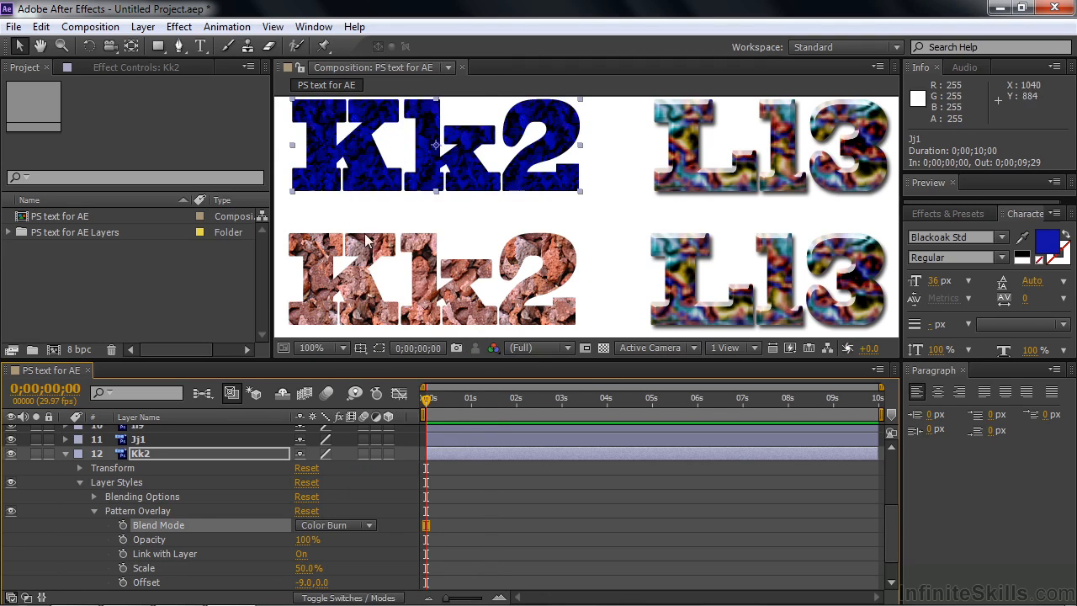
{"action": "left_click", "coordinate": [371, 526]}
{"action": "left_click", "coordinate": [392, 72]}
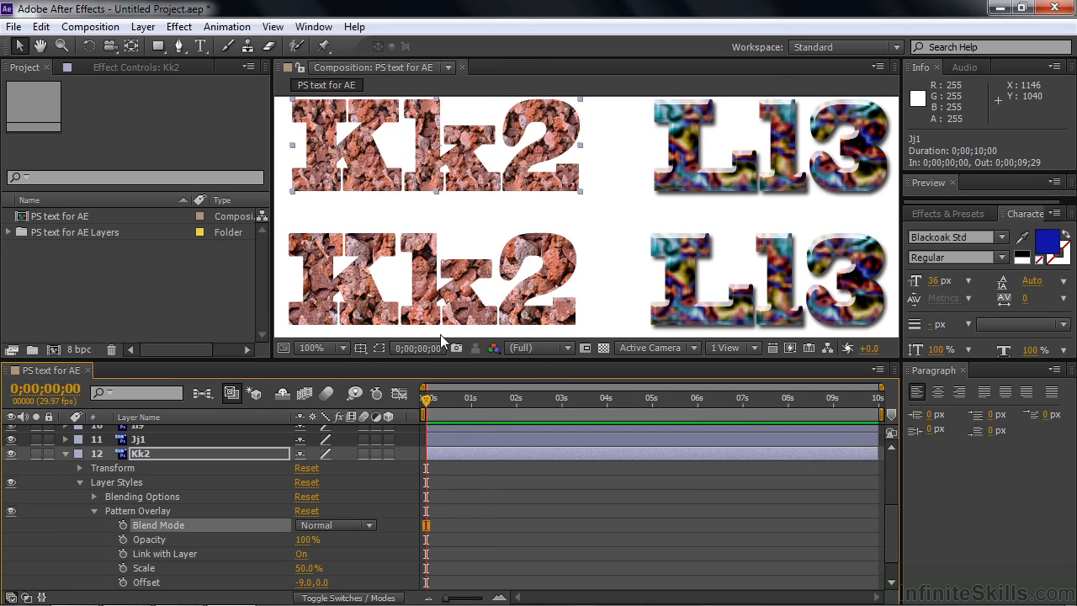
{"action": "left_click", "coordinate": [94, 511]}
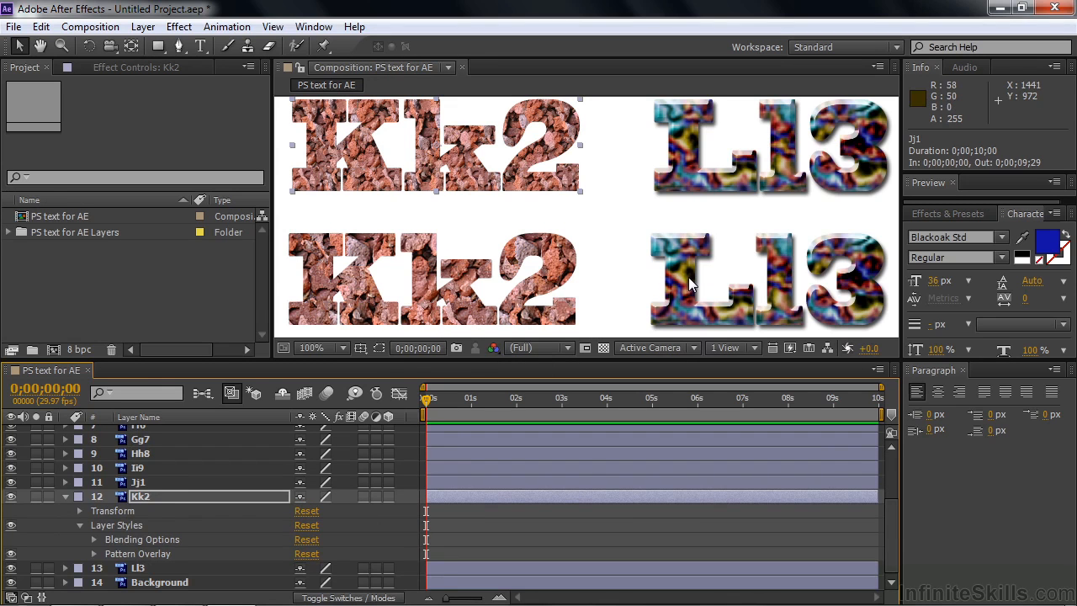
{"action": "left_click", "coordinate": [62, 496]}
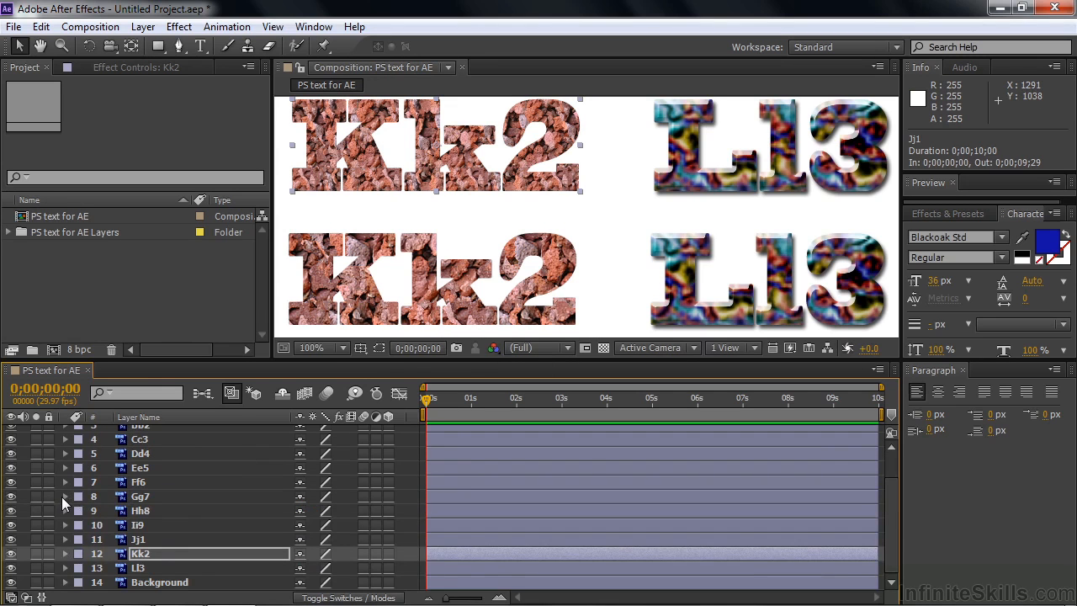
Expand the Ll3 layer's styles and shift its Pattern Overlay offset horizontally, then collapse the Pattern Overlay
{"action": "left_click", "coordinate": [65, 568]}
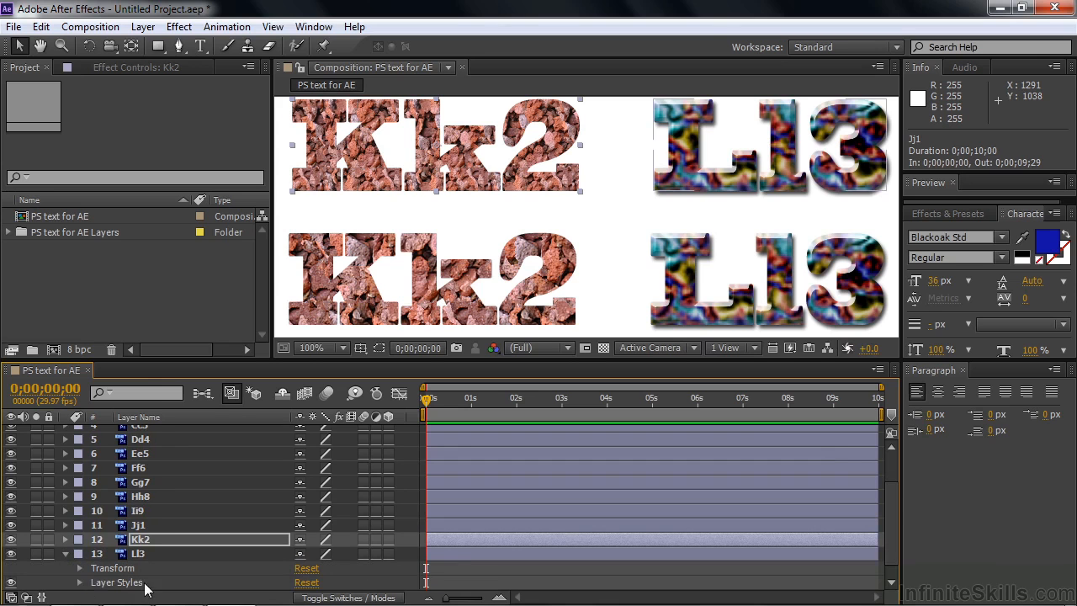
{"action": "left_click", "coordinate": [79, 582]}
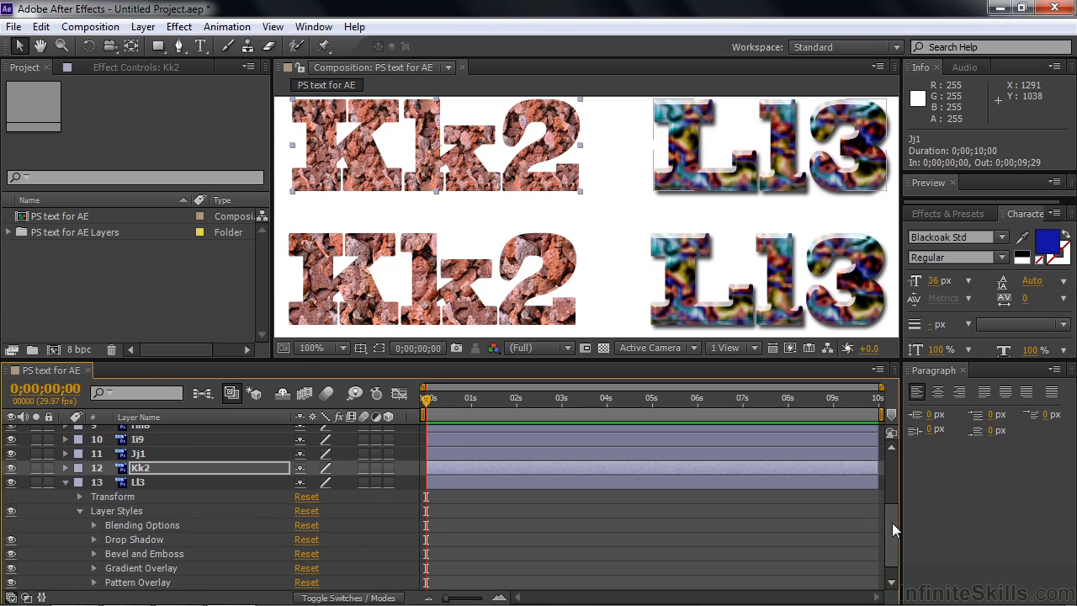
{"action": "left_click_drag", "start_coordinate": [892, 523], "coordinate": [891, 544]}
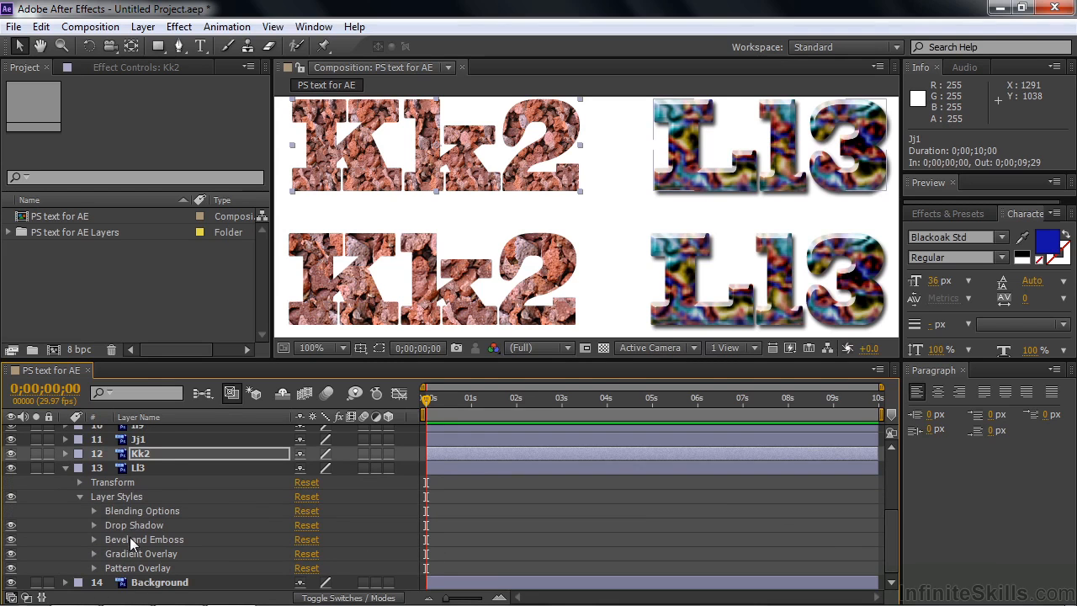
{"action": "left_click", "coordinate": [94, 569]}
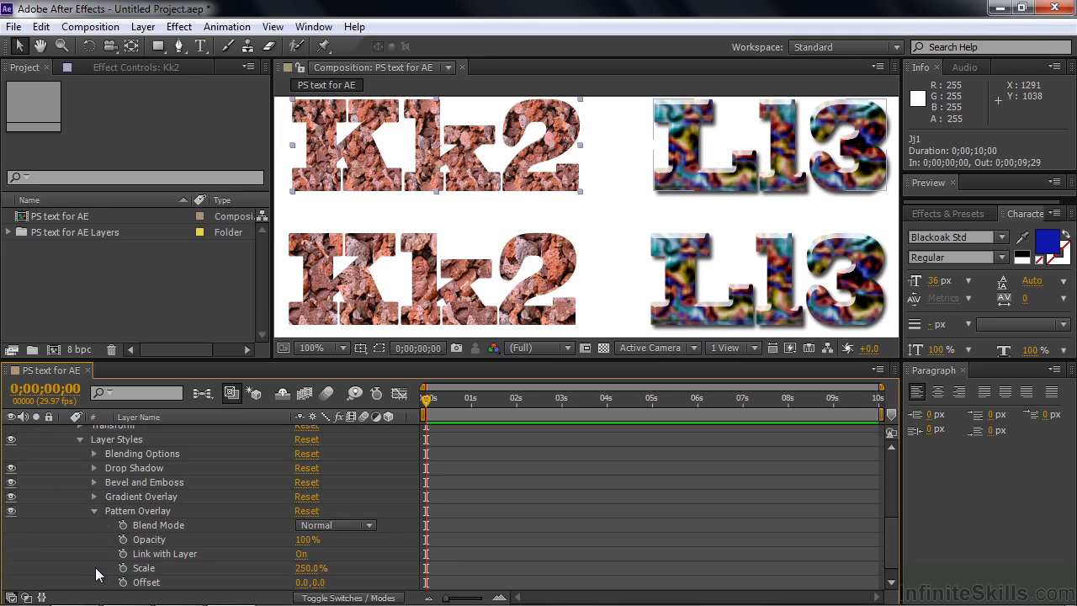
{"action": "left_click_drag", "start_coordinate": [301, 577], "coordinate": [328, 580]}
{"action": "left_click", "coordinate": [94, 511]}
Compare the styled text with its rasterized copies from Kk2 and Ll3 back to Bb2, ending with the whole composition in view
{"action": "left_click_drag", "start_coordinate": [891, 549], "coordinate": [896, 457]}
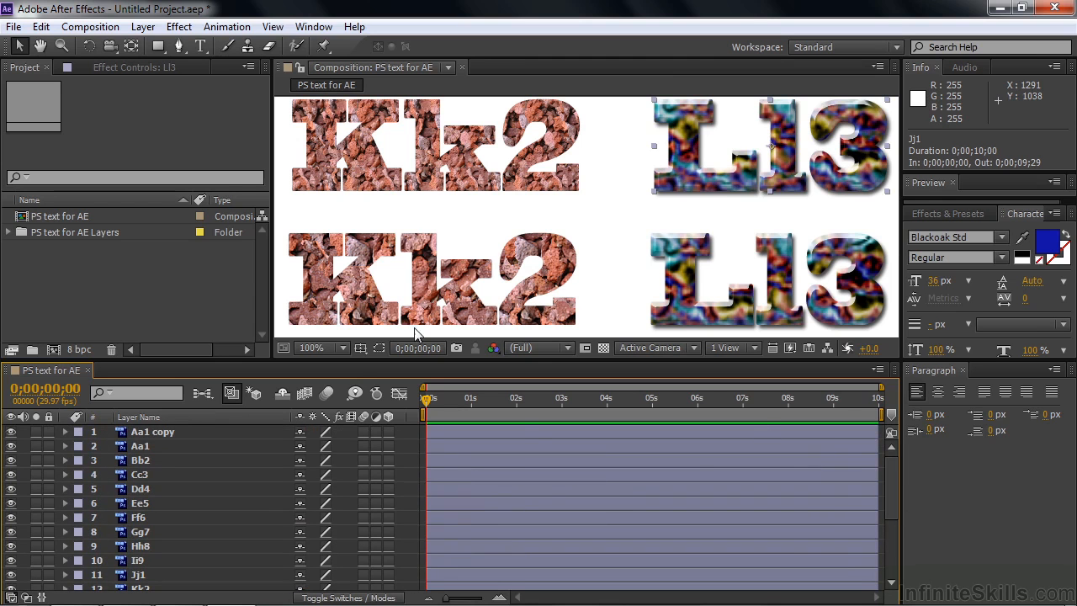
{"action": "key", "text": "space"}
{"action": "left_click_drag", "start_coordinate": [576, 192], "coordinate": [561, 332]}
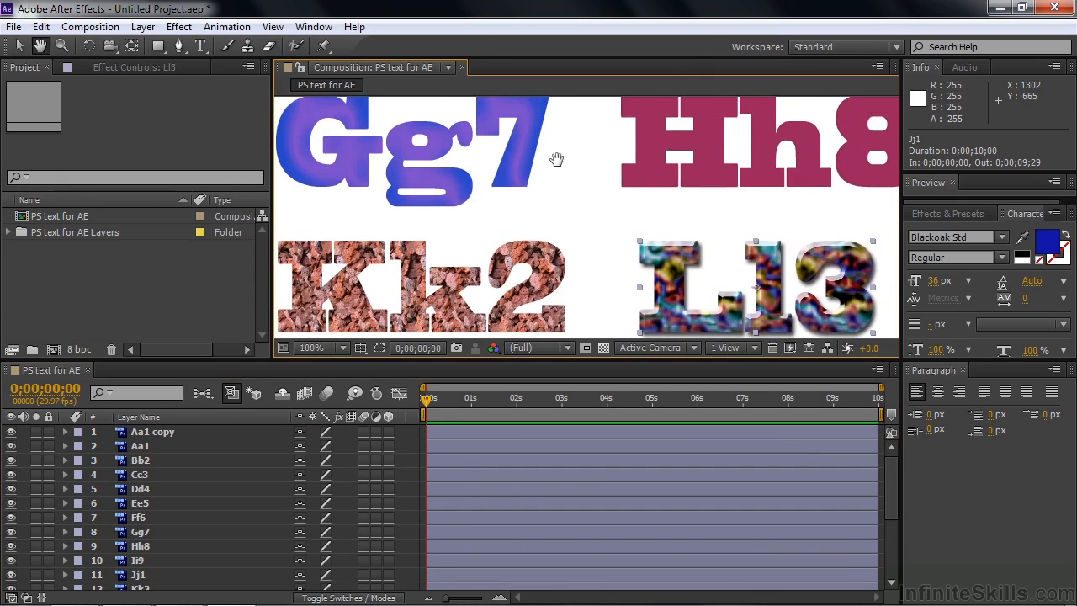
{"action": "left_click_drag", "start_coordinate": [556, 160], "coordinate": [547, 216]}
{"action": "mouse_move", "coordinate": [535, 142]}
{"action": "left_mouse_down"}
{"action": "mouse_move", "coordinate": [537, 261]}
{"action": "mouse_move", "coordinate": [521, 244]}
{"action": "mouse_move", "coordinate": [541, 192]}
{"action": "mouse_move", "coordinate": [558, 200]}
{"action": "left_mouse_up"}
{"action": "mouse_move", "coordinate": [414, 175]}
{"action": "left_mouse_down"}
{"action": "mouse_move", "coordinate": [715, 213]}
{"action": "mouse_move", "coordinate": [765, 193]}
{"action": "mouse_move", "coordinate": [738, 200]}
{"action": "left_mouse_up"}
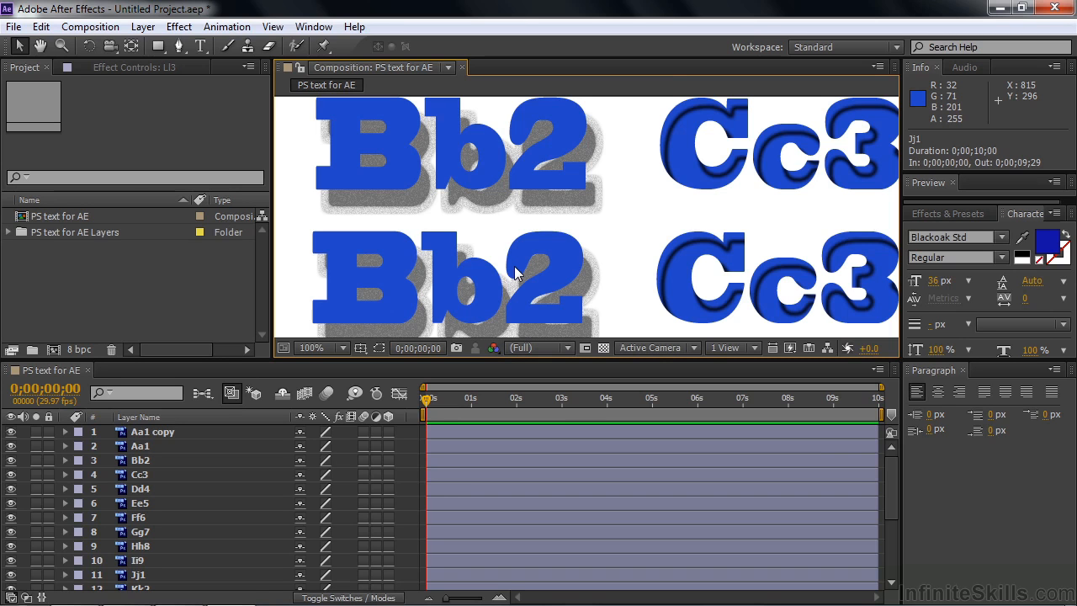
{"action": "key", "text": "shift+/"}
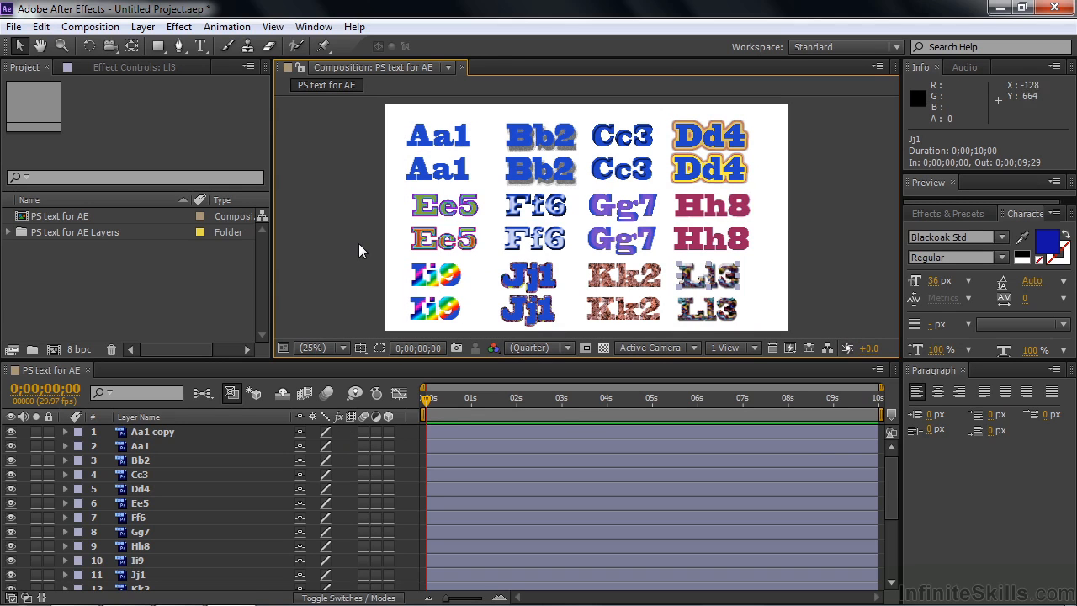
Expand the Aa1 layer to examine its properties, and collapse it again
{"action": "left_click", "coordinate": [132, 447]}
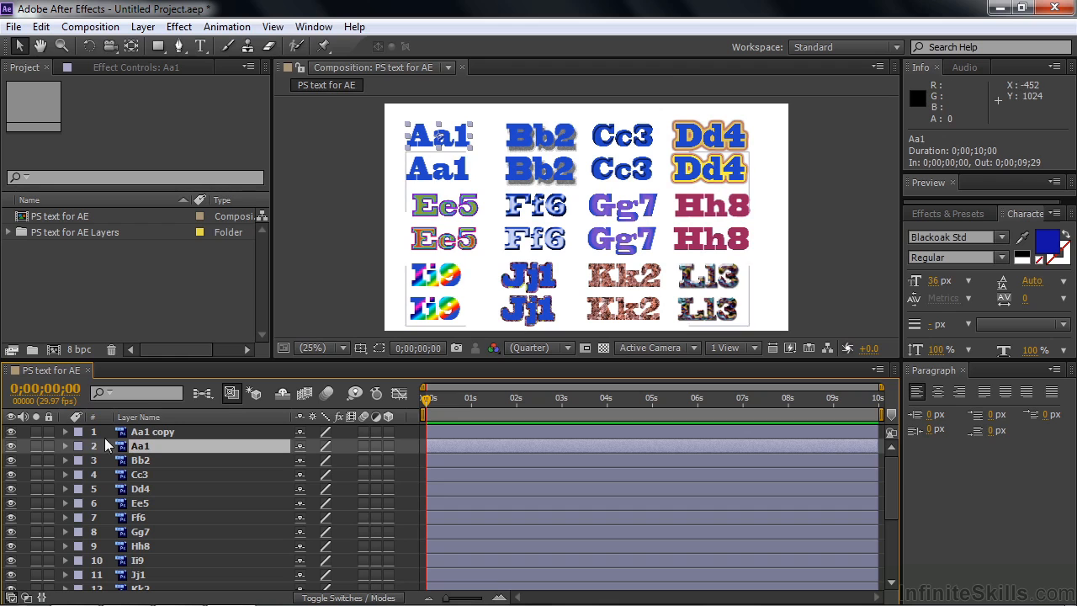
{"action": "left_click", "coordinate": [65, 445]}
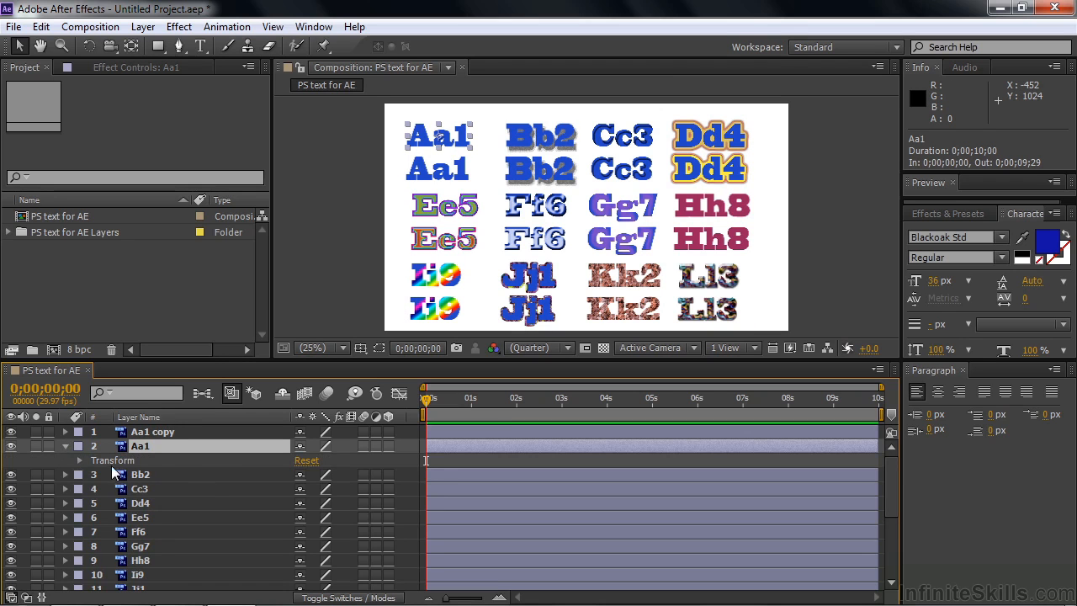
{"action": "left_click", "coordinate": [66, 445]}
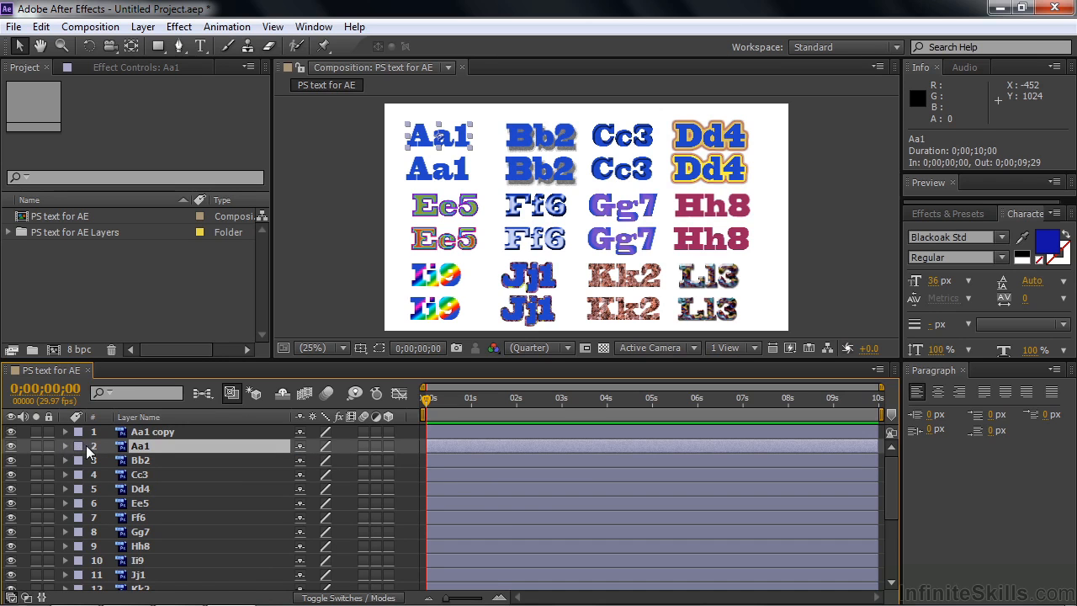
Convert the layers Aa1 through Ll3 to editable text
{"action": "scroll", "coordinate": [356, 522], "scroll_direction": "down", "scroll_amount": 2}
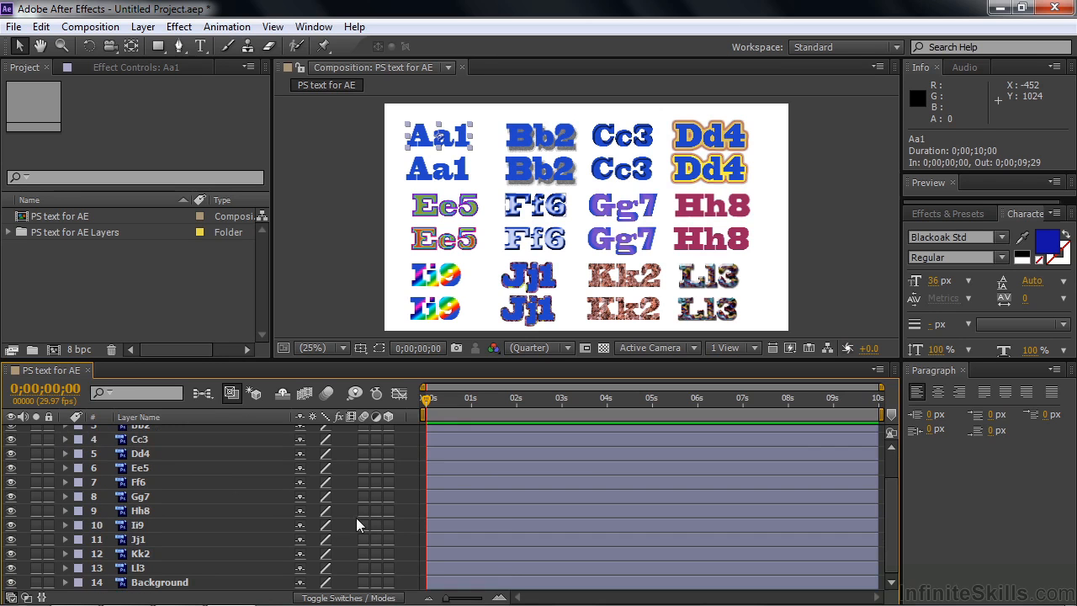
{"action": "left_click", "coordinate": [130, 571], "text": "shift"}
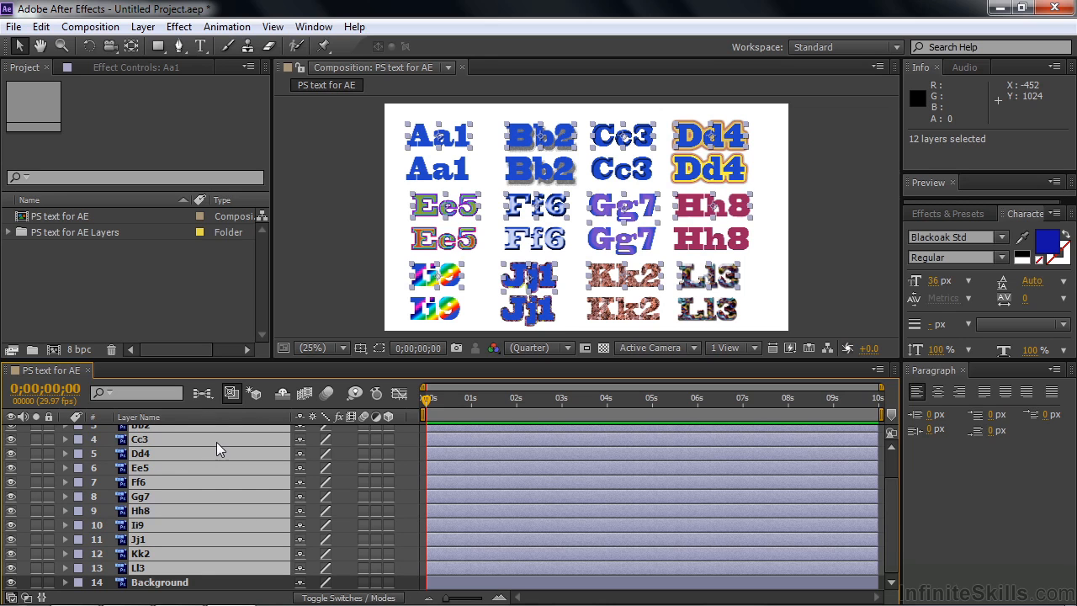
{"action": "right_click", "coordinate": [130, 455]}
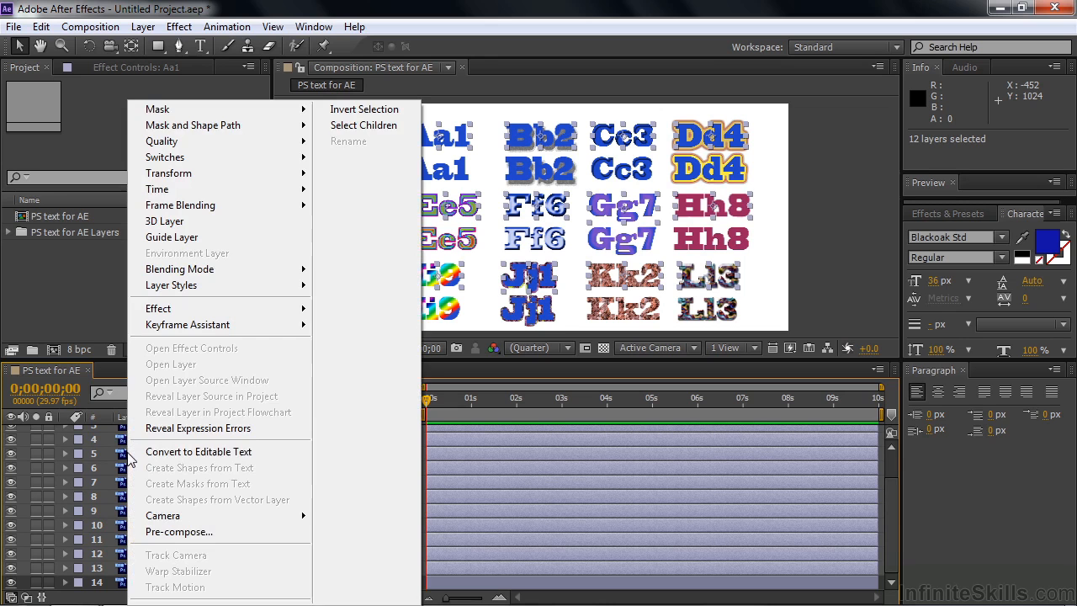
{"action": "left_click", "coordinate": [161, 454]}
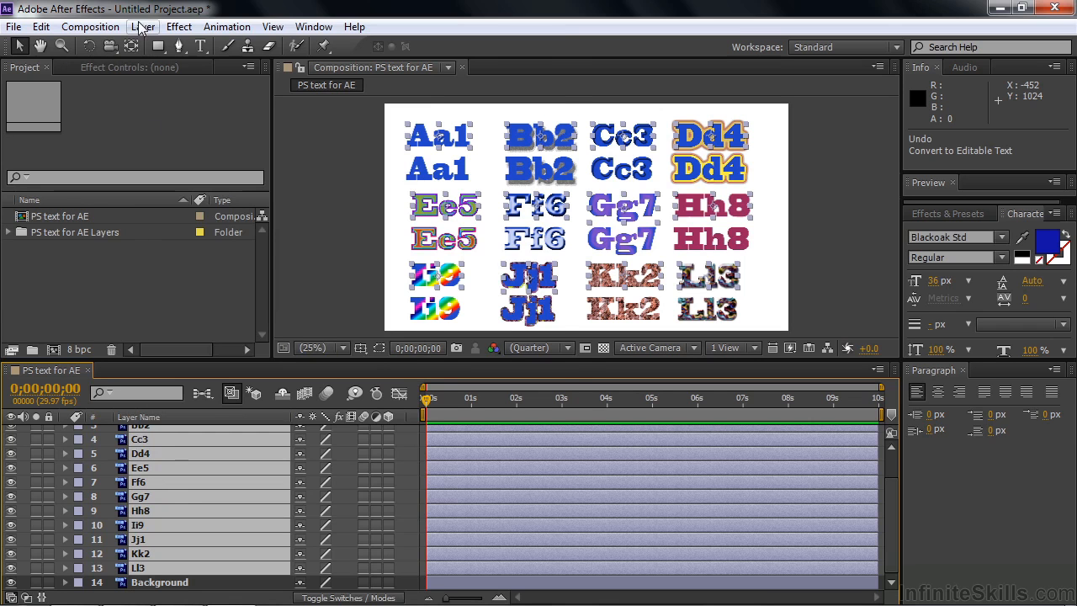
{"action": "left_click", "coordinate": [141, 25]}
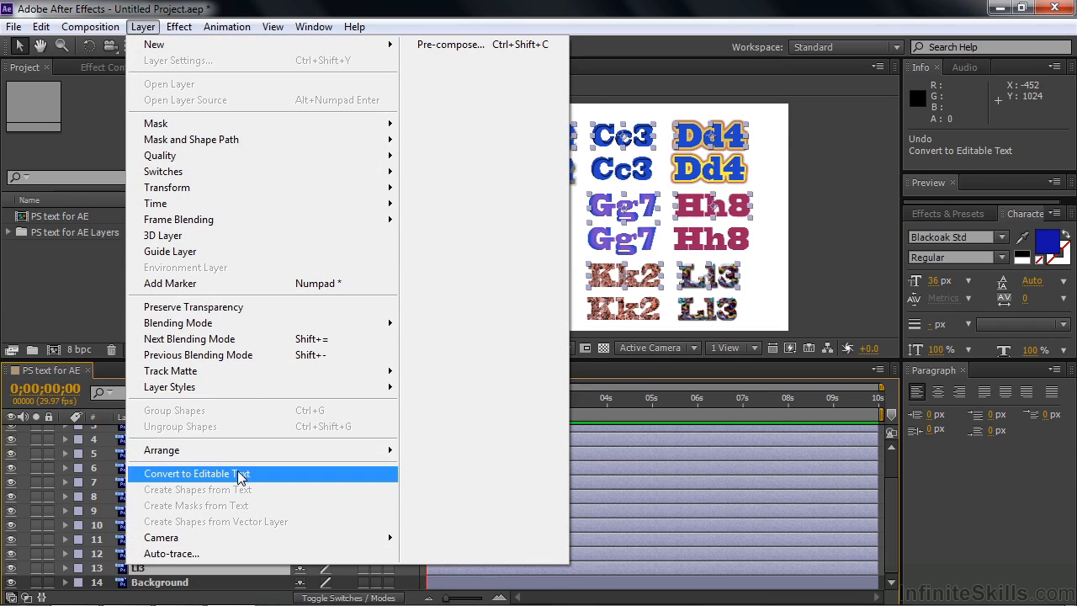
{"action": "left_click", "coordinate": [195, 478]}
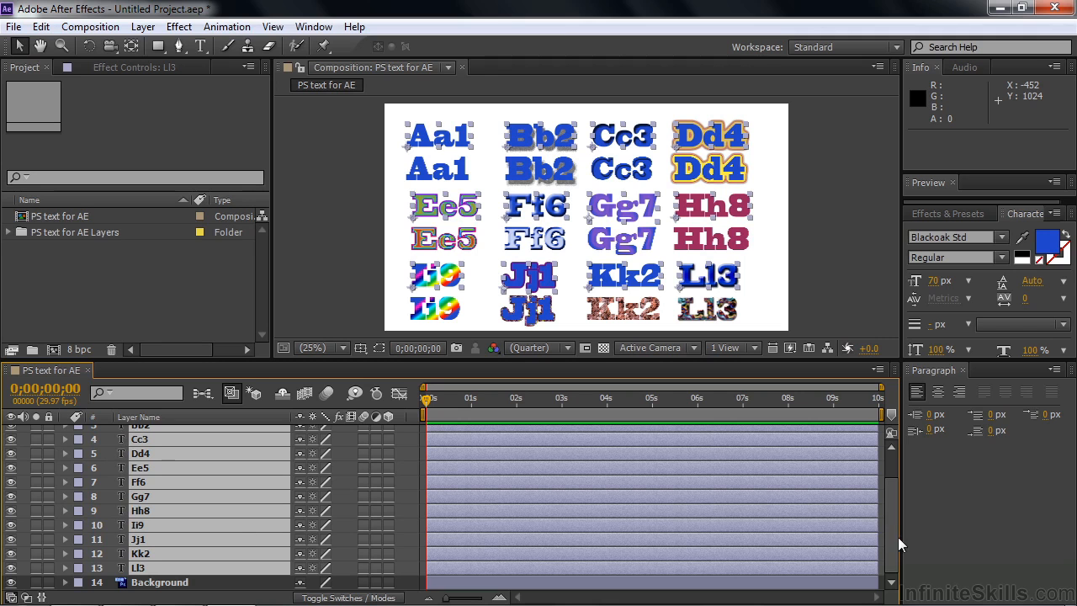
Deselect all layers and compare the properties of Aa1 copy with the Text properties of the converted Aa1 layer
{"action": "left_click_drag", "start_coordinate": [892, 546], "coordinate": [899, 503]}
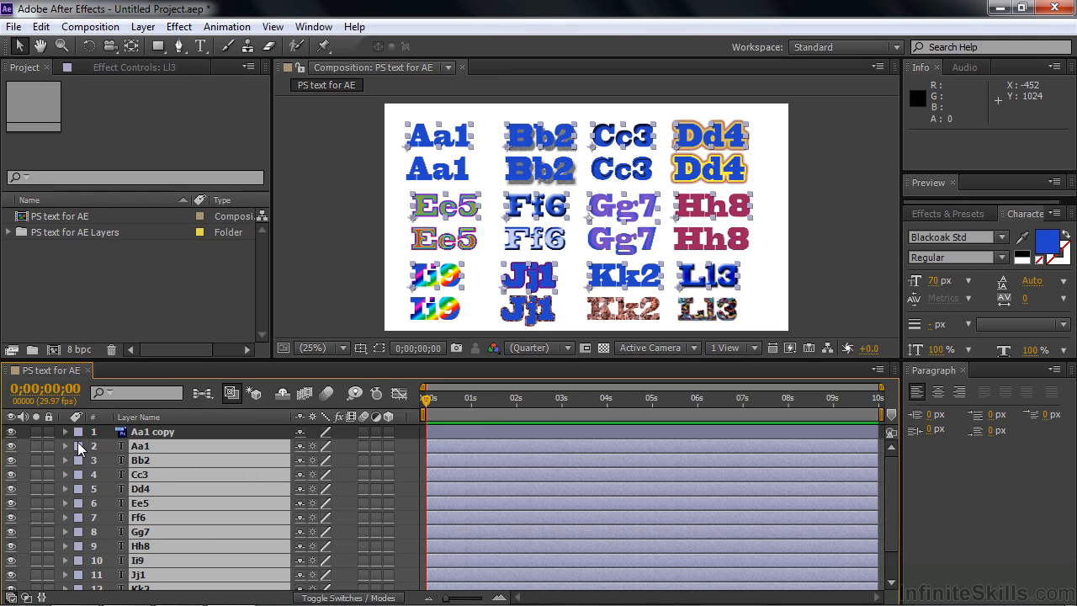
{"action": "key", "text": "F2"}
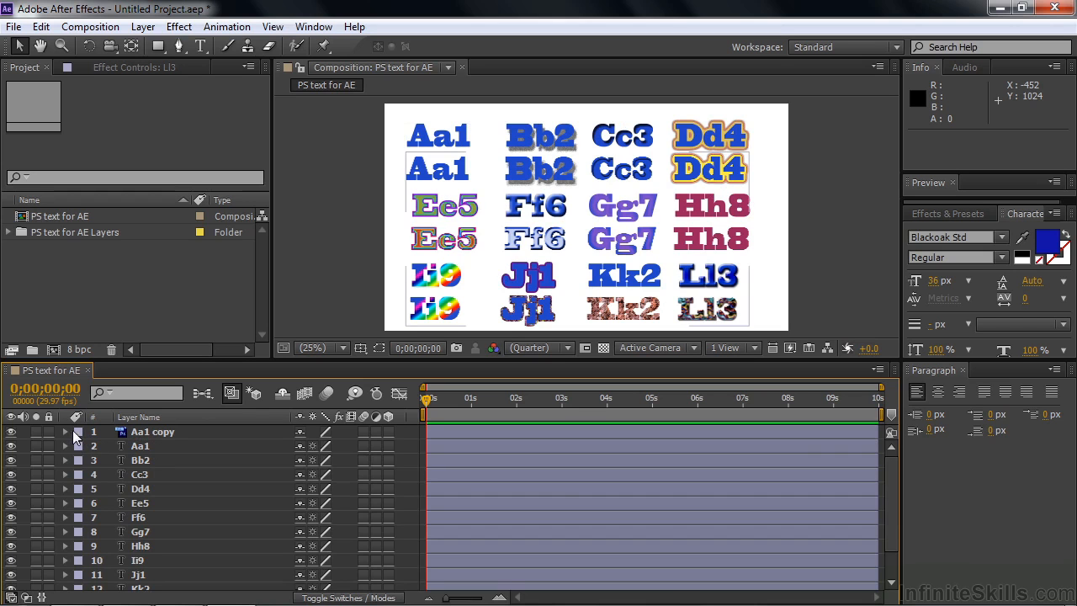
{"action": "left_click", "coordinate": [65, 432]}
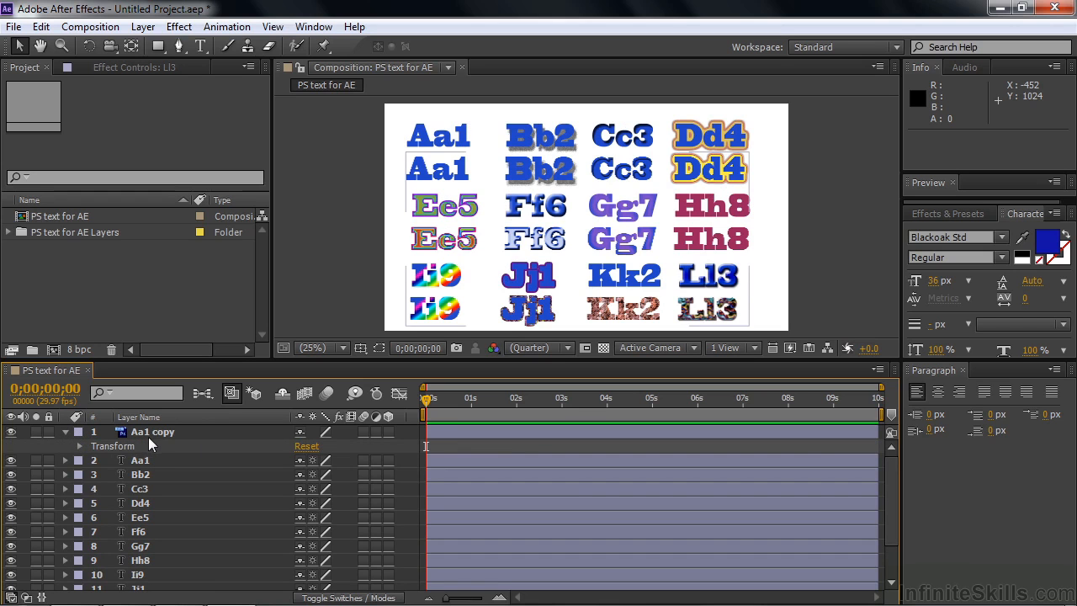
{"action": "left_click", "coordinate": [64, 459]}
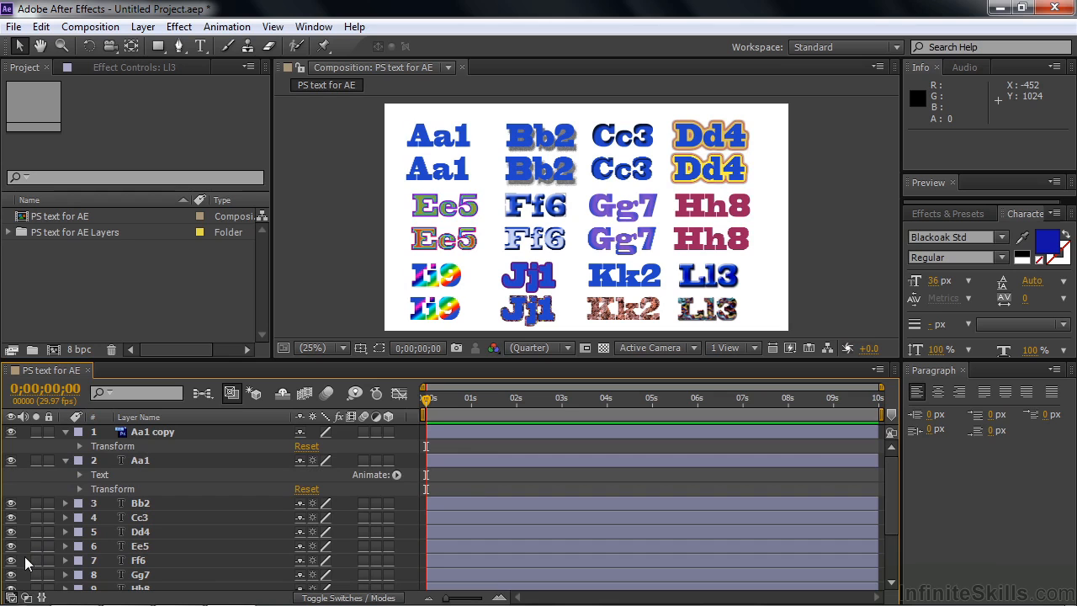
{"action": "left_click", "coordinate": [79, 474]}
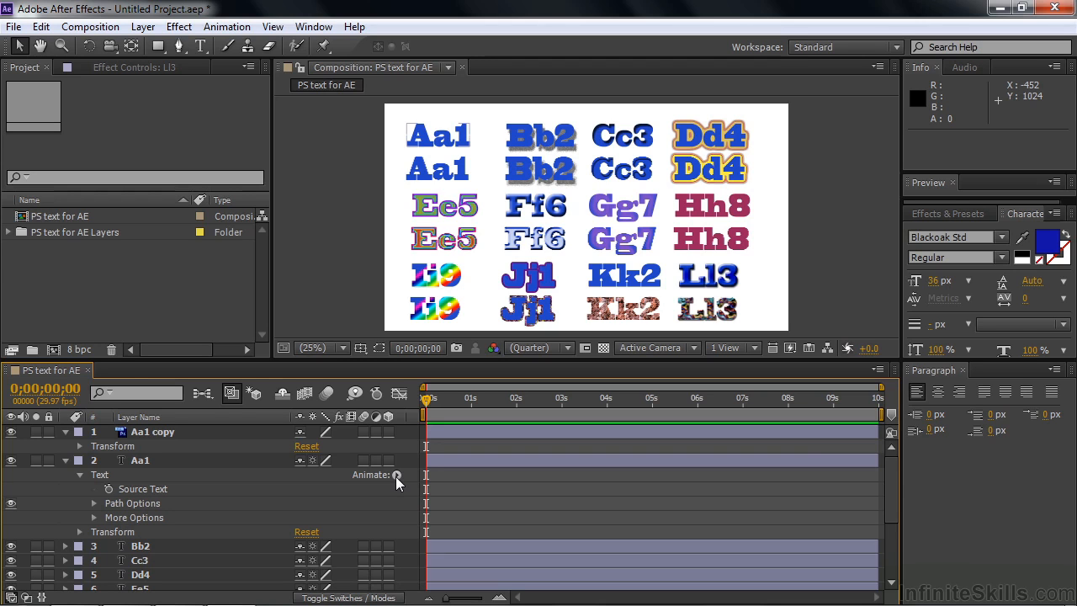
{"action": "left_click", "coordinate": [66, 460]}
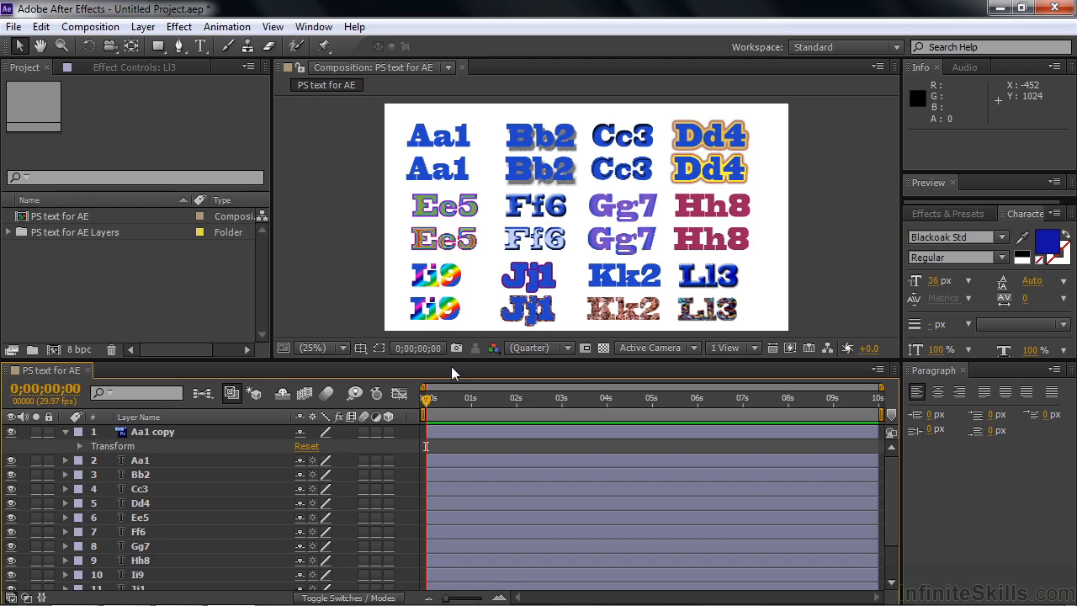
Inspect the converted Bb2 and Cc3 text at 100% zoom and compare their layer styles with the rasterized copies
{"action": "key", "text": "slash"}
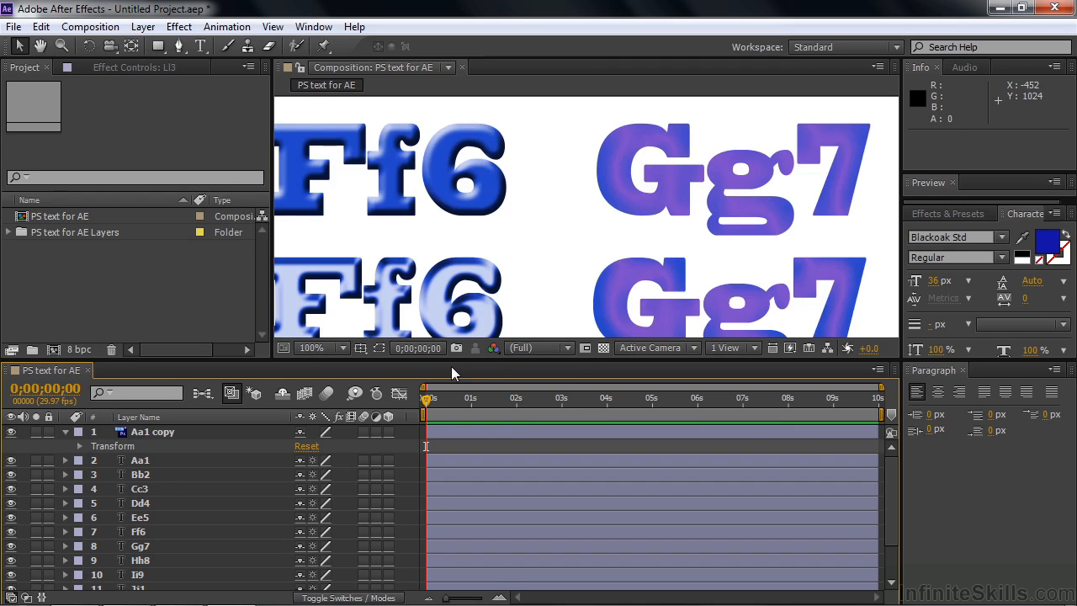
{"action": "key", "text": "h"}
{"action": "left_click_drag", "start_coordinate": [465, 181], "coordinate": [524, 291]}
{"action": "left_click_drag", "start_coordinate": [517, 227], "coordinate": [524, 318]}
{"action": "mouse_move", "coordinate": [557, 260]}
{"action": "left_mouse_down"}
{"action": "mouse_move", "coordinate": [565, 270]}
{"action": "mouse_move", "coordinate": [587, 255]}
{"action": "mouse_move", "coordinate": [571, 267]}
{"action": "left_mouse_up"}
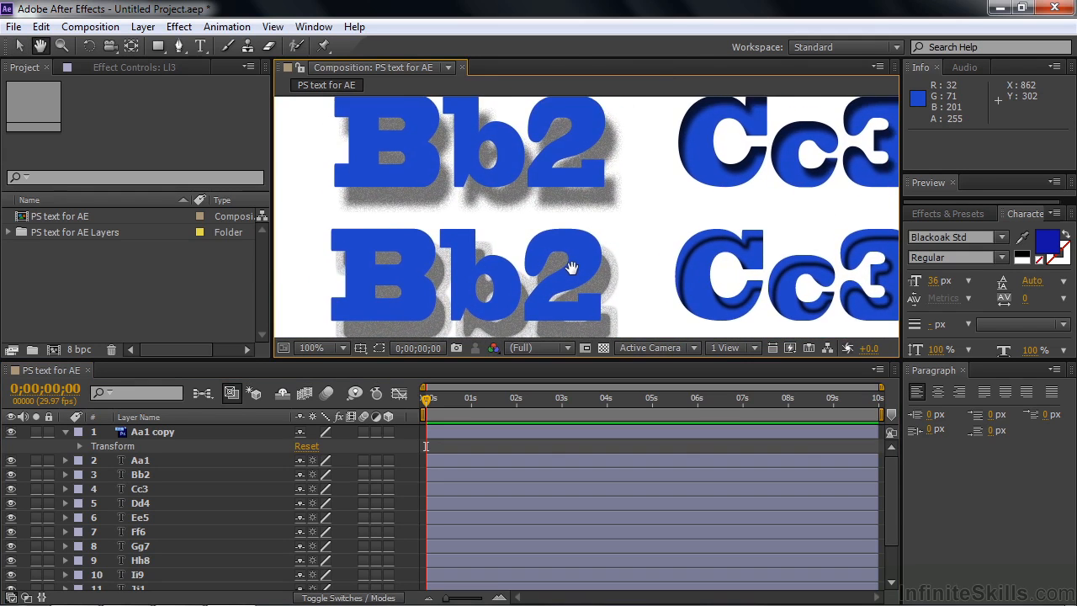
{"action": "key", "text": "v"}
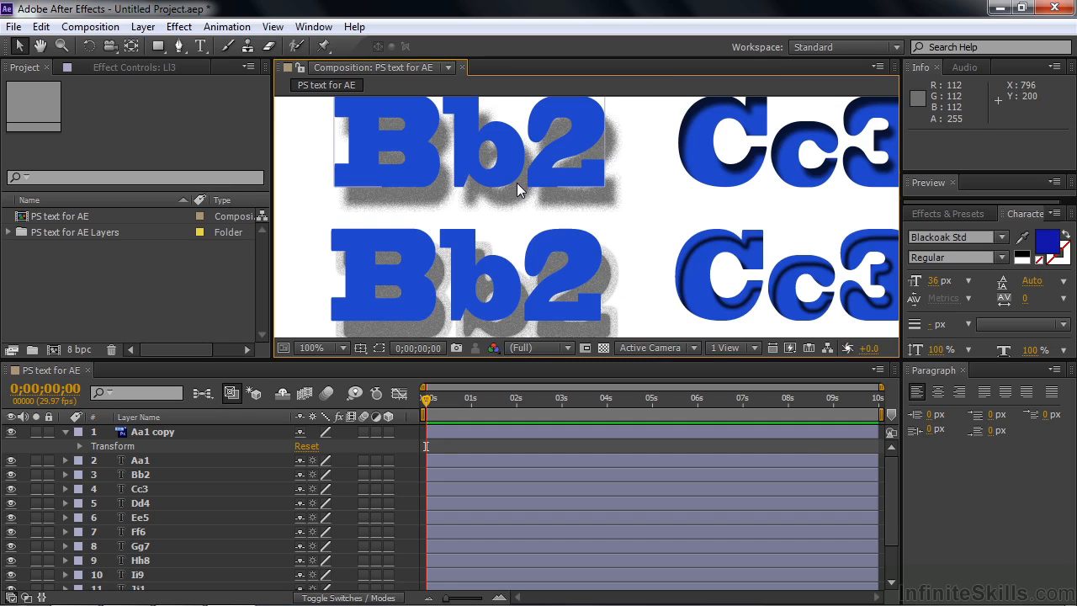
{"action": "key", "text": "h"}
{"action": "left_click_drag", "start_coordinate": [710, 207], "coordinate": [522, 216]}
{"action": "key", "text": "v"}
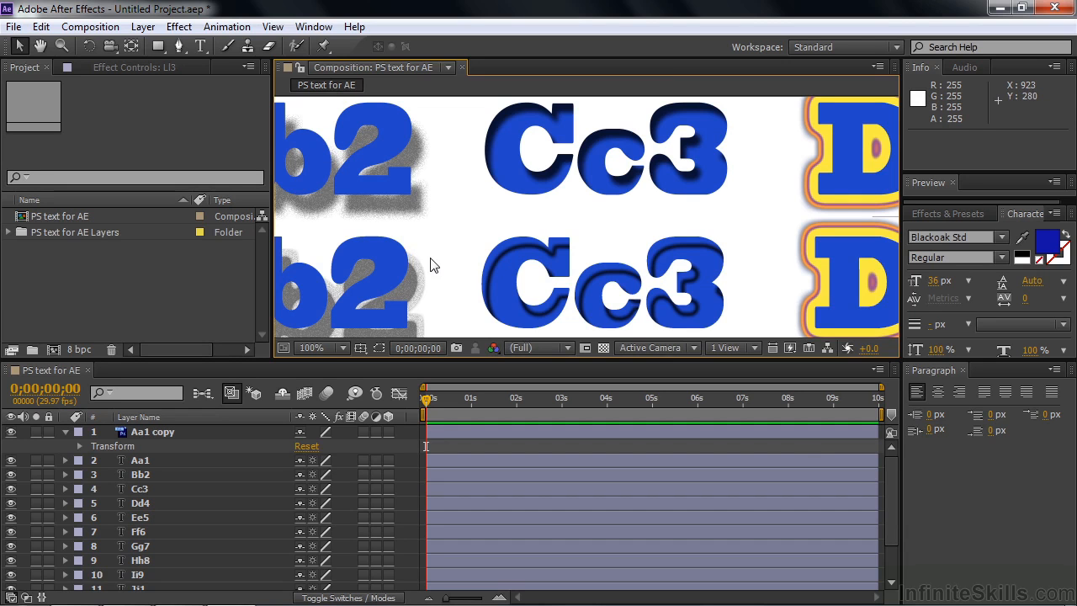
Compare the converted Ff6 text's bevel styling with its rasterized copy
{"action": "key", "text": "space"}
{"action": "left_click_drag", "start_coordinate": [405, 273], "coordinate": [433, 160]}
{"action": "left_click_drag", "start_coordinate": [490, 300], "coordinate": [488, 184]}
{"action": "left_click_drag", "start_coordinate": [494, 261], "coordinate": [662, 227]}
{"action": "left_click_drag", "start_coordinate": [603, 211], "coordinate": [654, 226]}
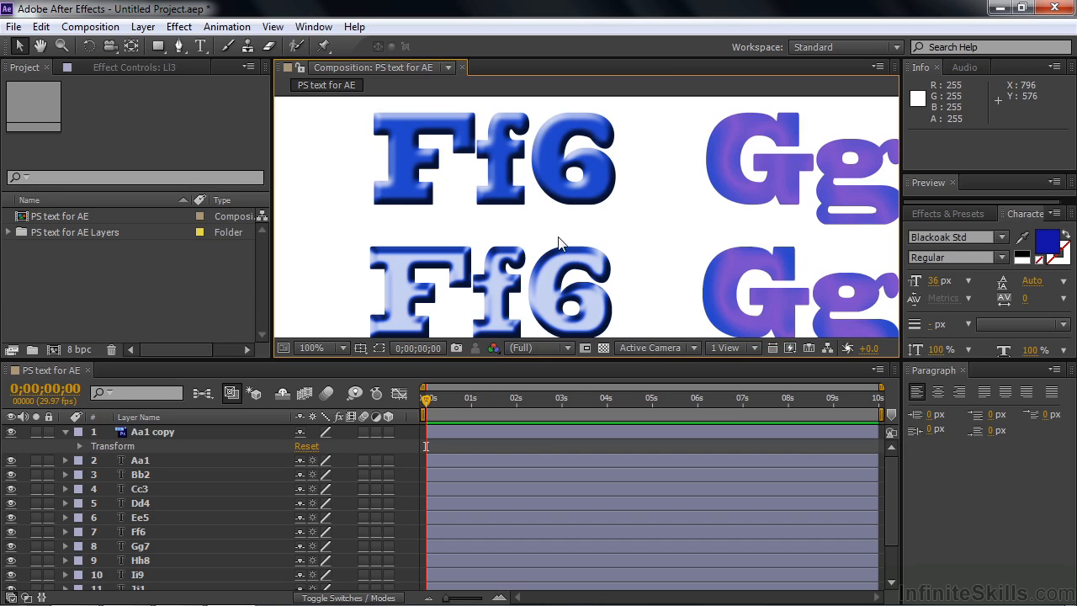
Compare the converted Jj1, Kk2 and Ll3 text with their rasterized copies, checking the pattern-based styles
{"action": "key", "text": "space"}
{"action": "left_click_drag", "start_coordinate": [593, 245], "coordinate": [512, 155]}
{"action": "left_click_drag", "start_coordinate": [657, 280], "coordinate": [603, 130]}
{"action": "scroll", "coordinate": [583, 223], "scroll_direction": "down", "scroll_amount": 4}
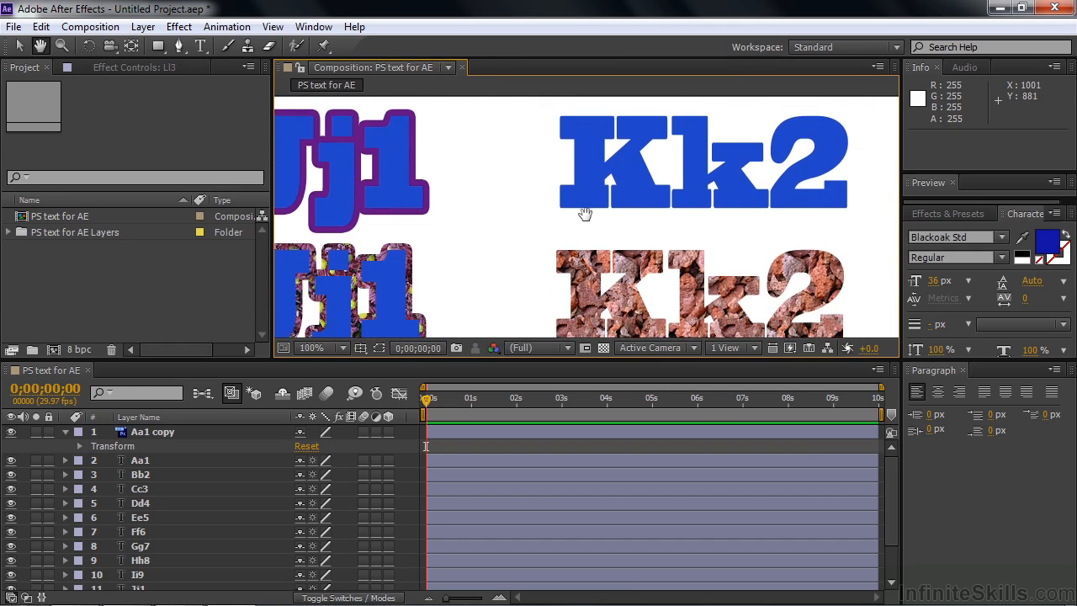
{"action": "left_click_drag", "start_coordinate": [577, 202], "coordinate": [657, 202]}
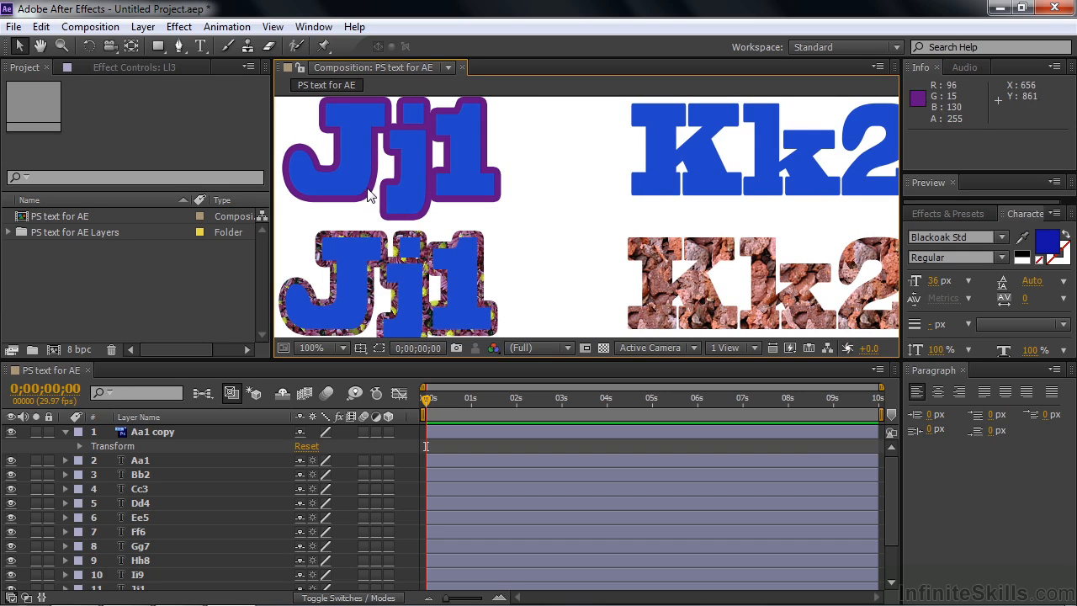
{"action": "left_click_drag", "start_coordinate": [720, 185], "coordinate": [574, 189]}
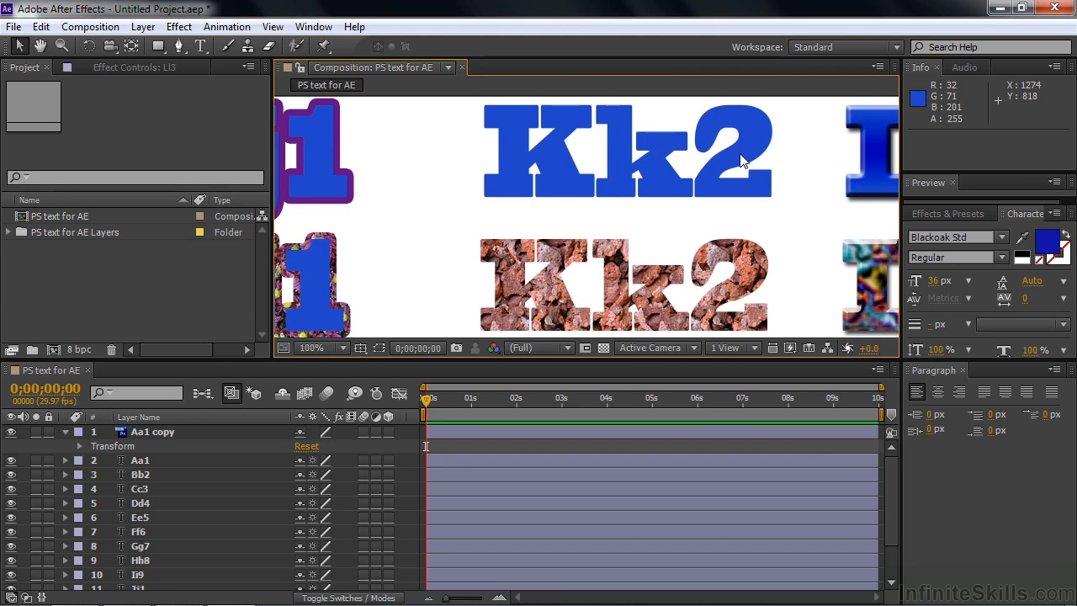
{"action": "left_click_drag", "start_coordinate": [760, 226], "coordinate": [569, 212]}
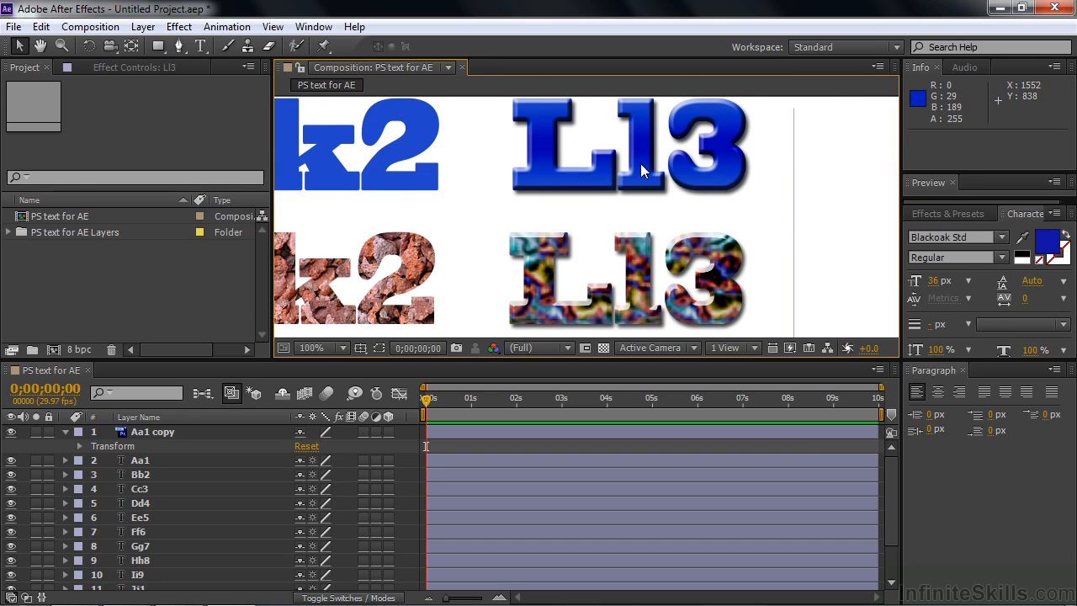
{"action": "left_click_drag", "start_coordinate": [466, 182], "coordinate": [647, 174]}
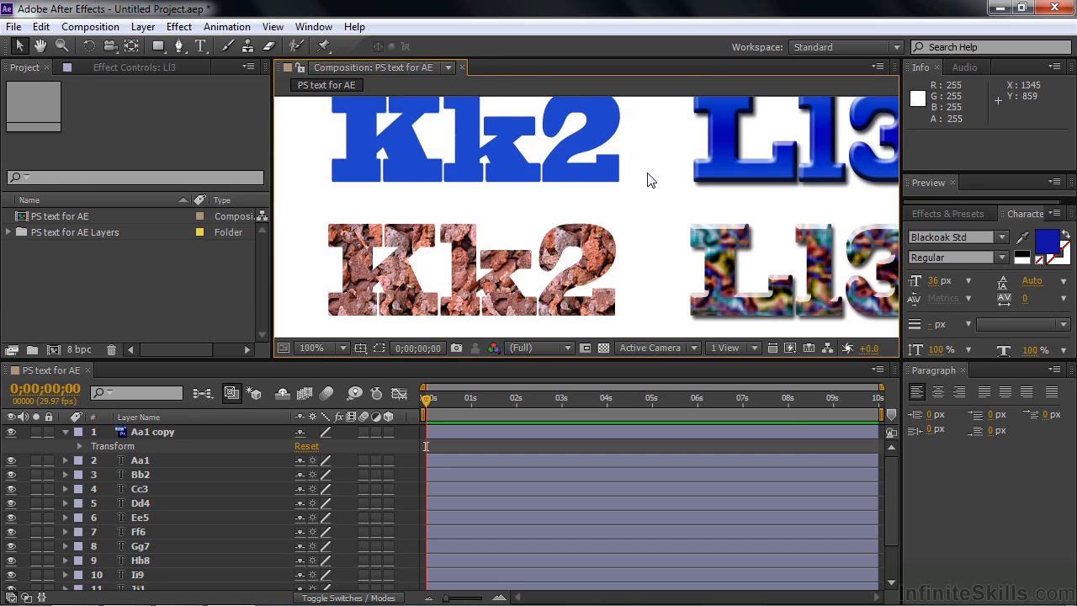
Set the Scale of the Kk2 layer's Pattern Overlay style to 92%
{"action": "left_click_drag", "start_coordinate": [889, 489], "coordinate": [893, 530]}
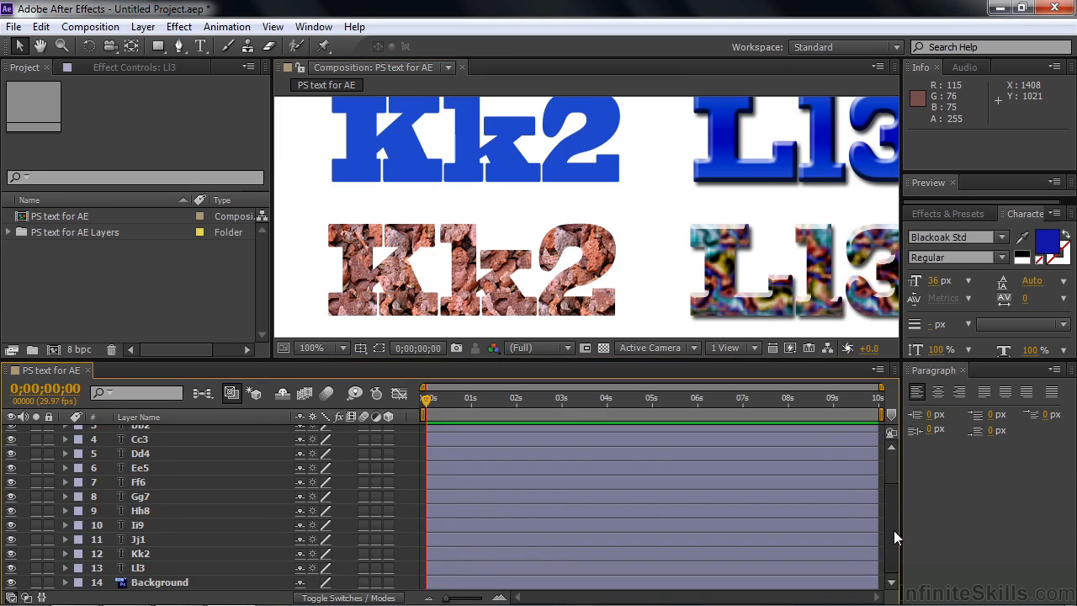
{"action": "left_click", "coordinate": [65, 554]}
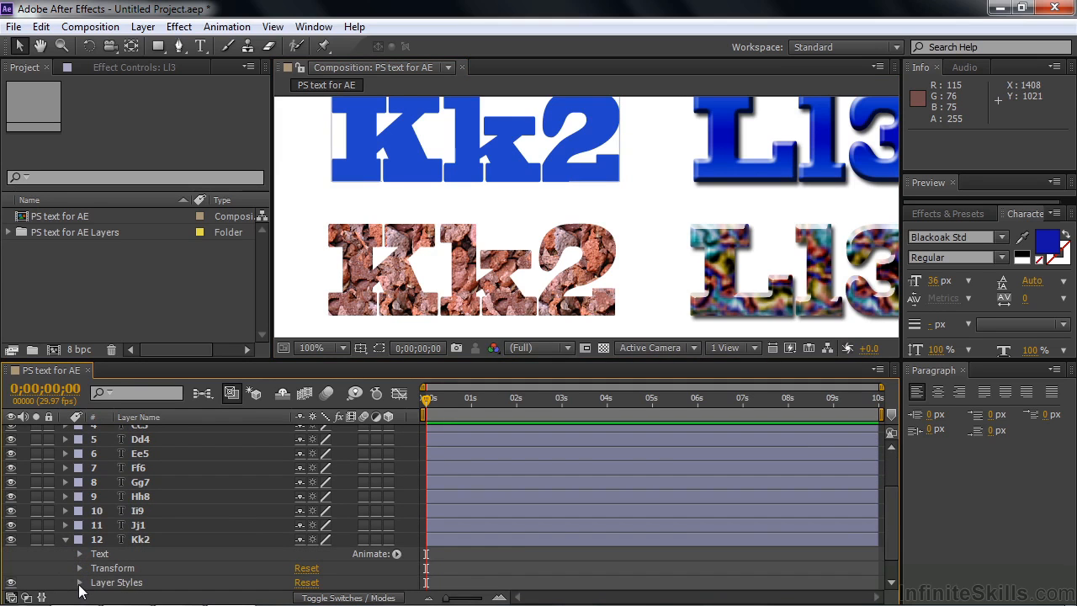
{"action": "left_click", "coordinate": [80, 584]}
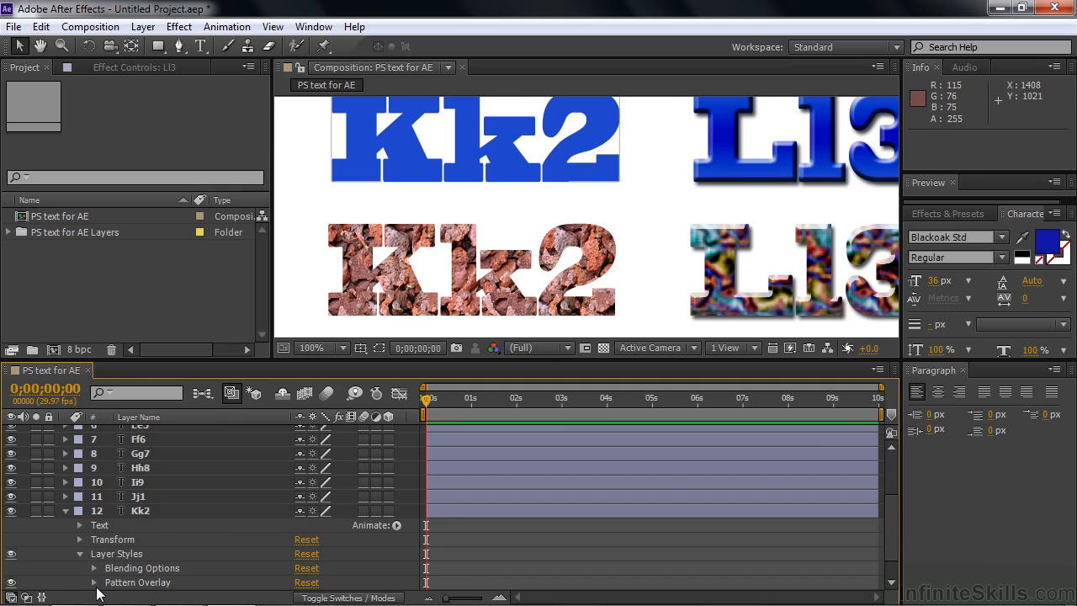
{"action": "left_click", "coordinate": [95, 582]}
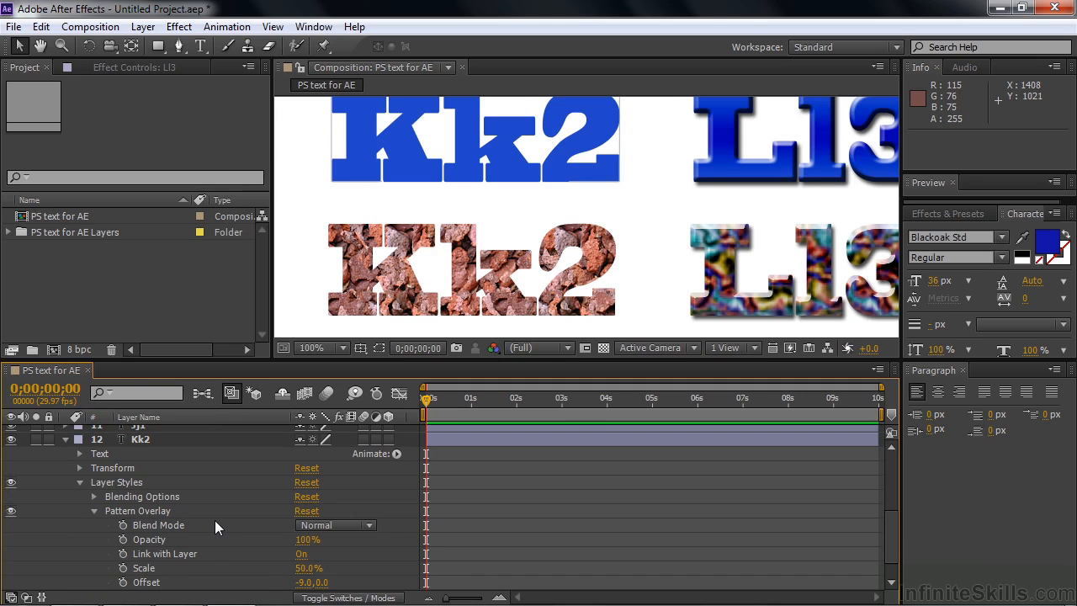
{"action": "left_click", "coordinate": [143, 568]}
{"action": "left_click_drag", "start_coordinate": [308, 568], "coordinate": [332, 568]}
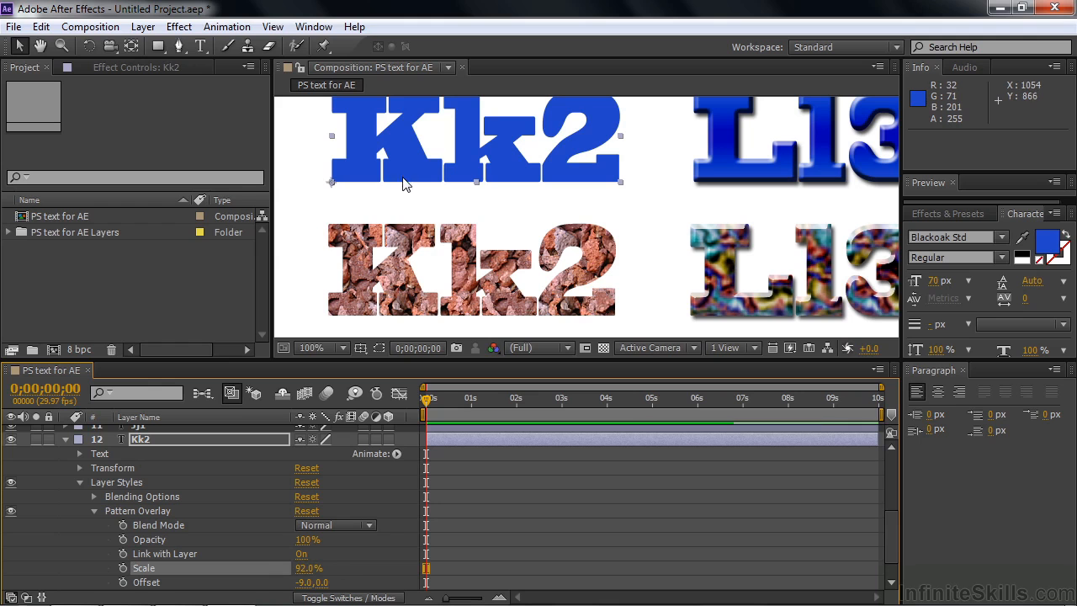